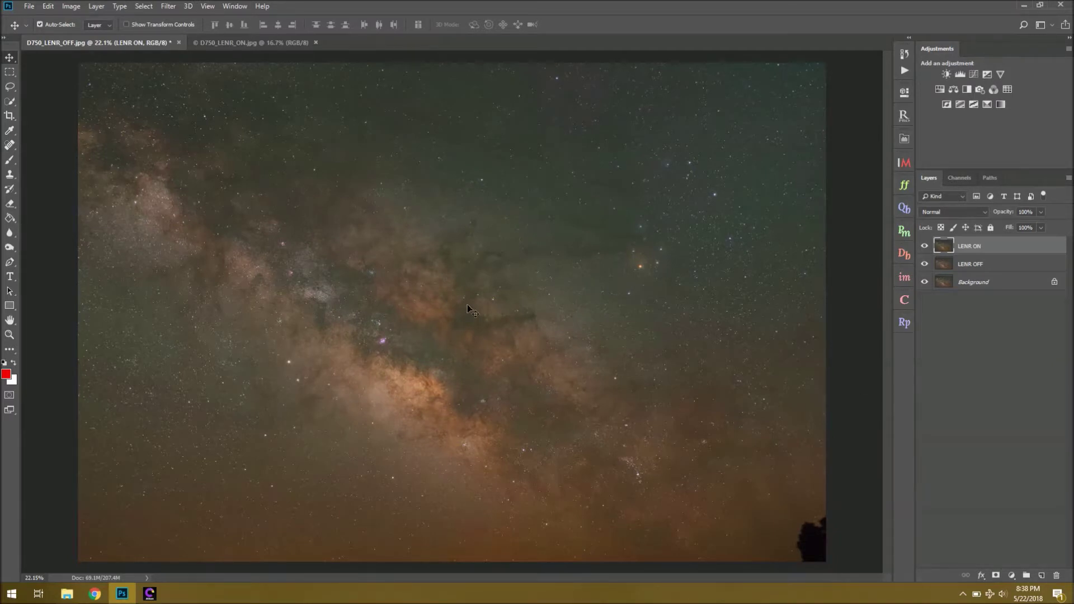
- Examine the star colours in several areas of the Milky Way on the LENR ON layer at about 288% magnification
{"action": "scroll", "coordinate": [620, 318], "scroll_direction": "up", "scroll_amount": 8}
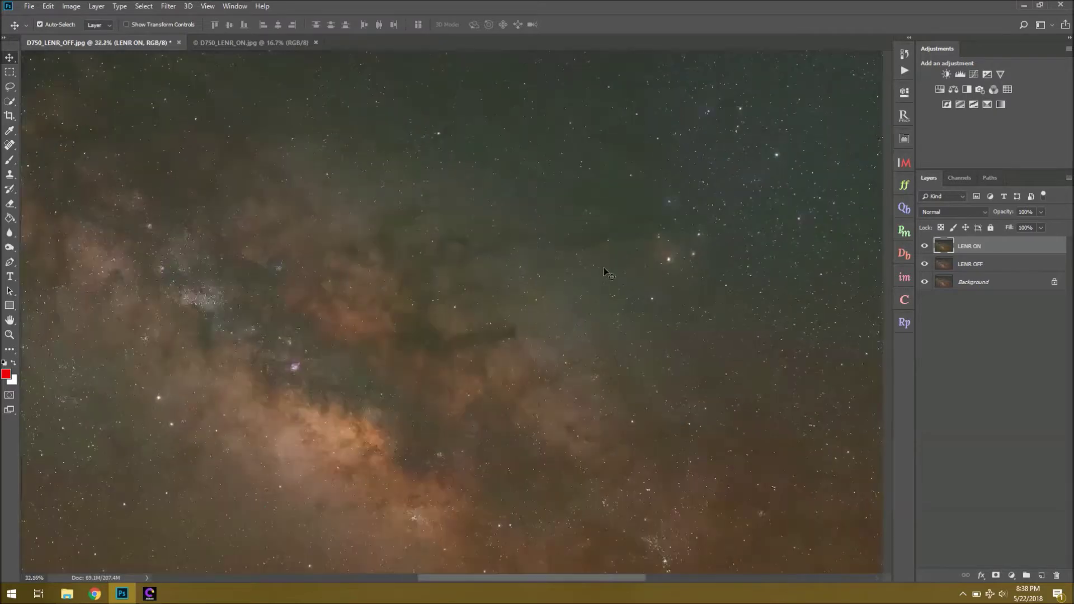
{"action": "scroll", "coordinate": [598, 346], "scroll_direction": "up", "scroll_amount": 9}
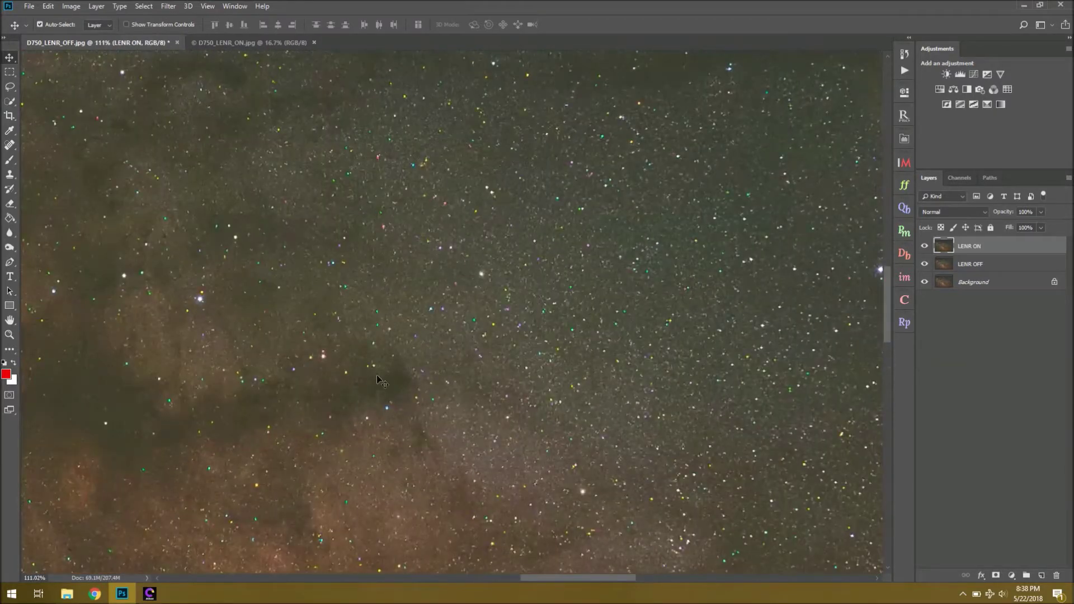
{"action": "scroll", "coordinate": [354, 404], "scroll_direction": "up", "scroll_amount": 1}
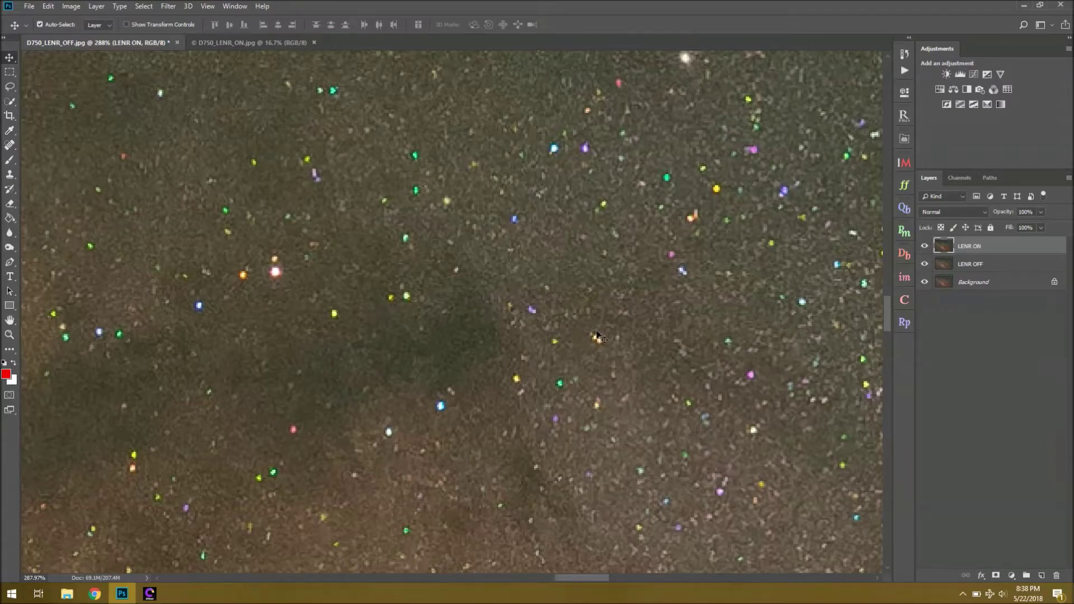
{"action": "left_click", "coordinate": [9, 320]}
{"action": "left_click_drag", "start_coordinate": [135, 304], "coordinate": [533, 420]}
{"action": "left_click_drag", "start_coordinate": [261, 214], "coordinate": [521, 363]}
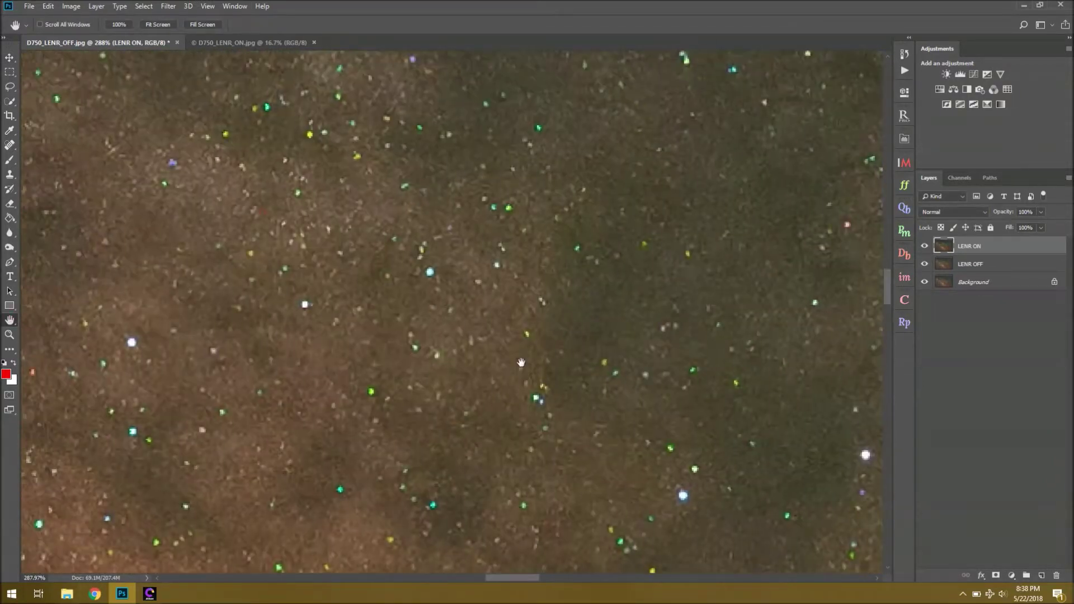
{"action": "left_click_drag", "start_coordinate": [304, 217], "coordinate": [607, 333]}
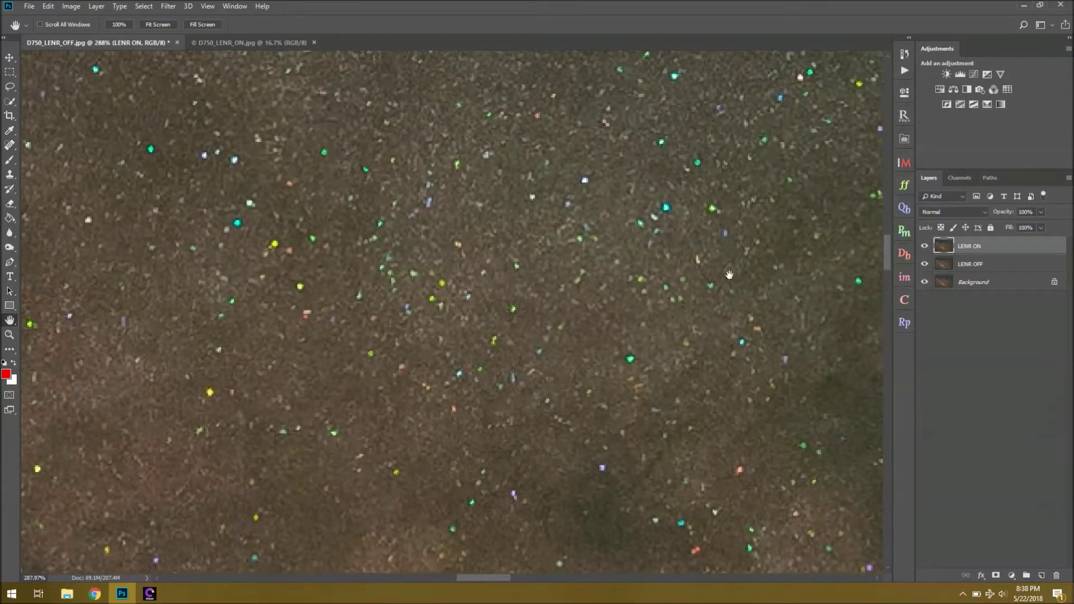
- Hide the LENR ON layer and examine the stars across the sky on the LENR OFF layer
{"action": "left_click", "coordinate": [924, 247]}
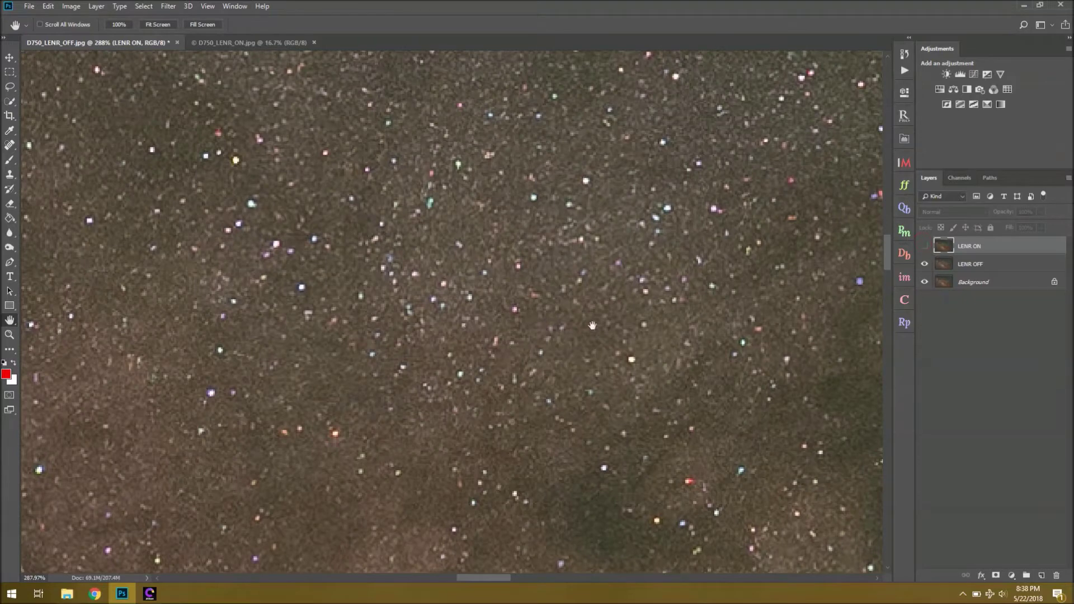
{"action": "left_click_drag", "start_coordinate": [521, 391], "coordinate": [347, 274]}
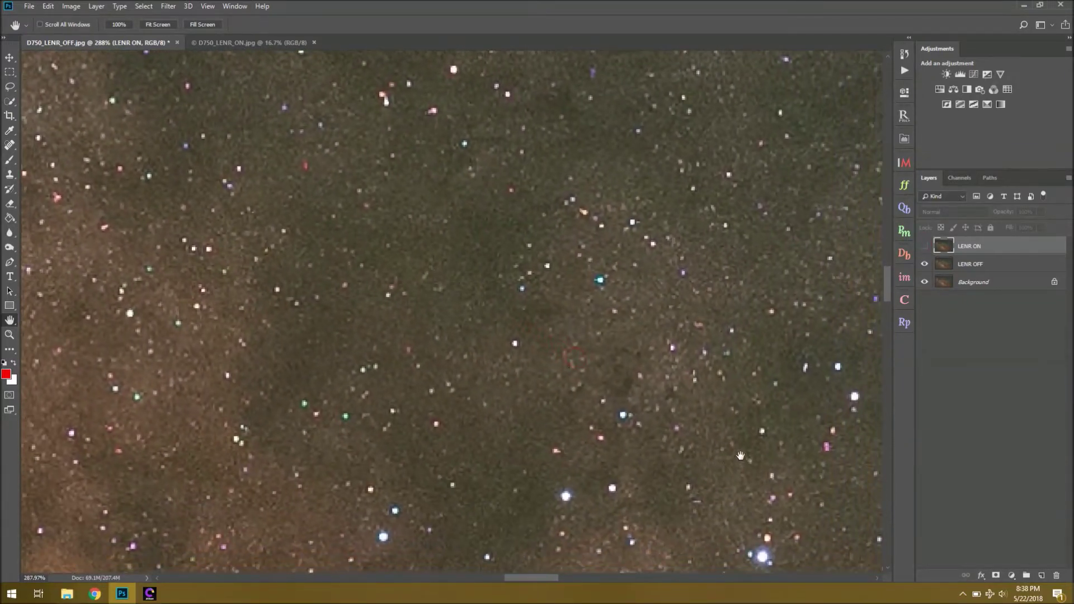
{"action": "left_click_drag", "start_coordinate": [742, 457], "coordinate": [584, 349]}
{"action": "left_click_drag", "start_coordinate": [828, 404], "coordinate": [529, 411]}
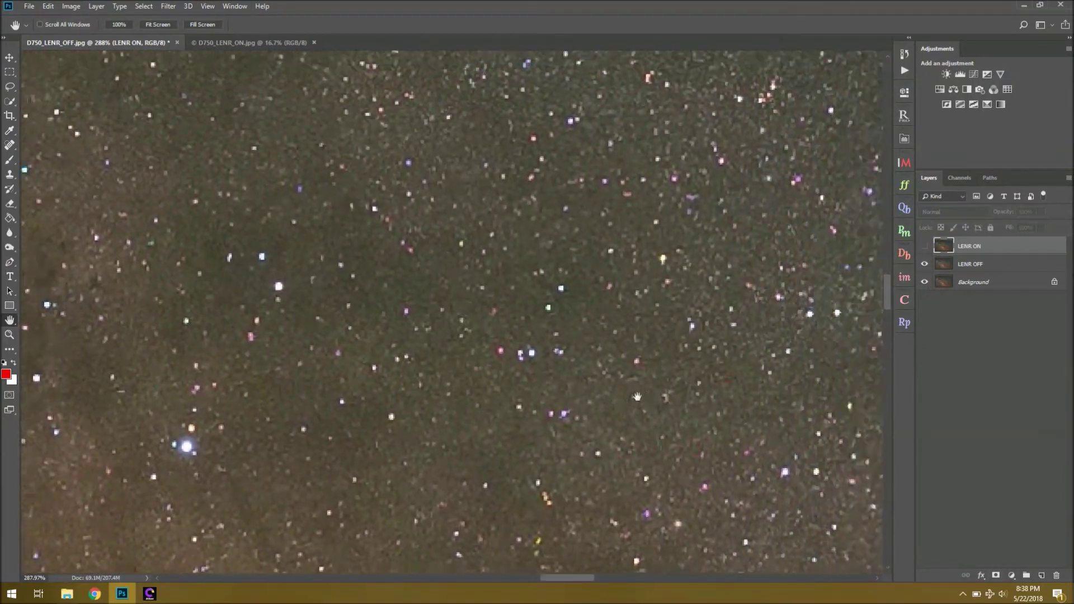
{"action": "left_click_drag", "start_coordinate": [697, 385], "coordinate": [592, 422]}
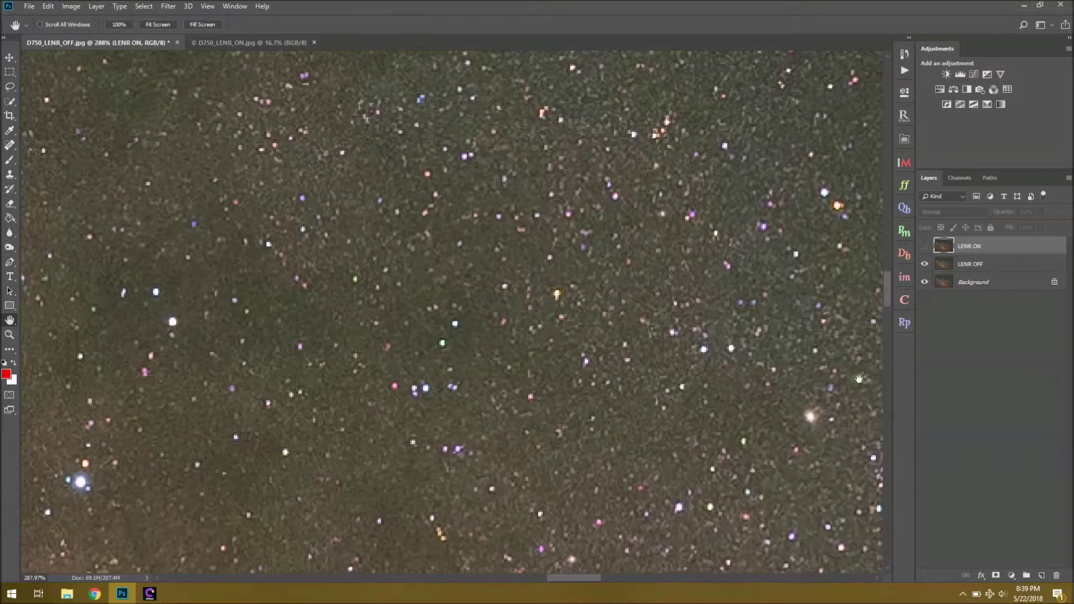
- Toggle the LENR ON layer's visibility to compare its stars with LENR OFF around the bright blue-white star
{"action": "left_click", "coordinate": [923, 246]}
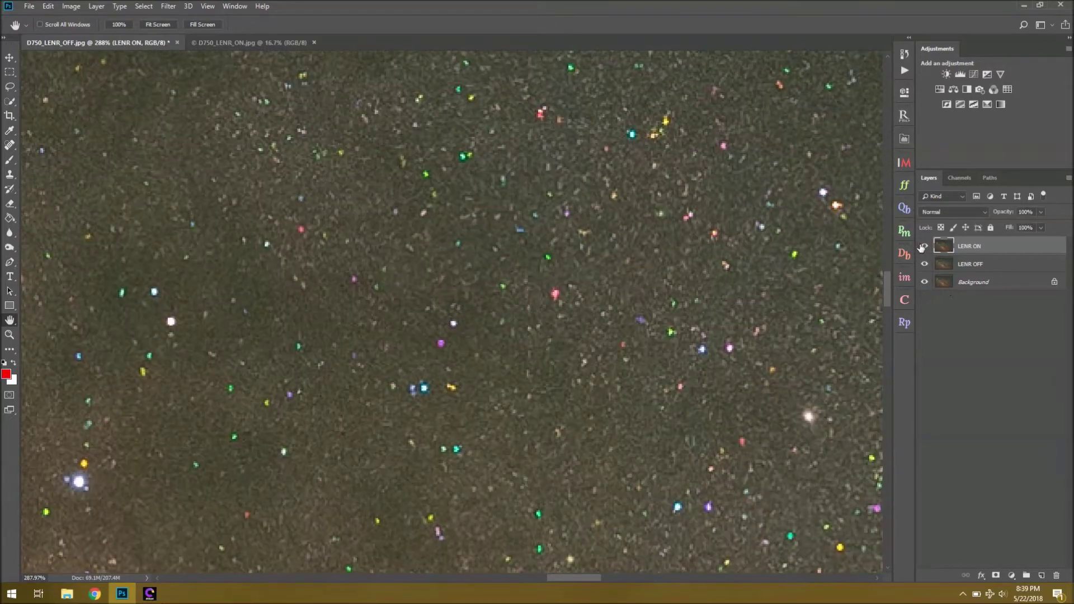
{"action": "left_click", "coordinate": [923, 246]}
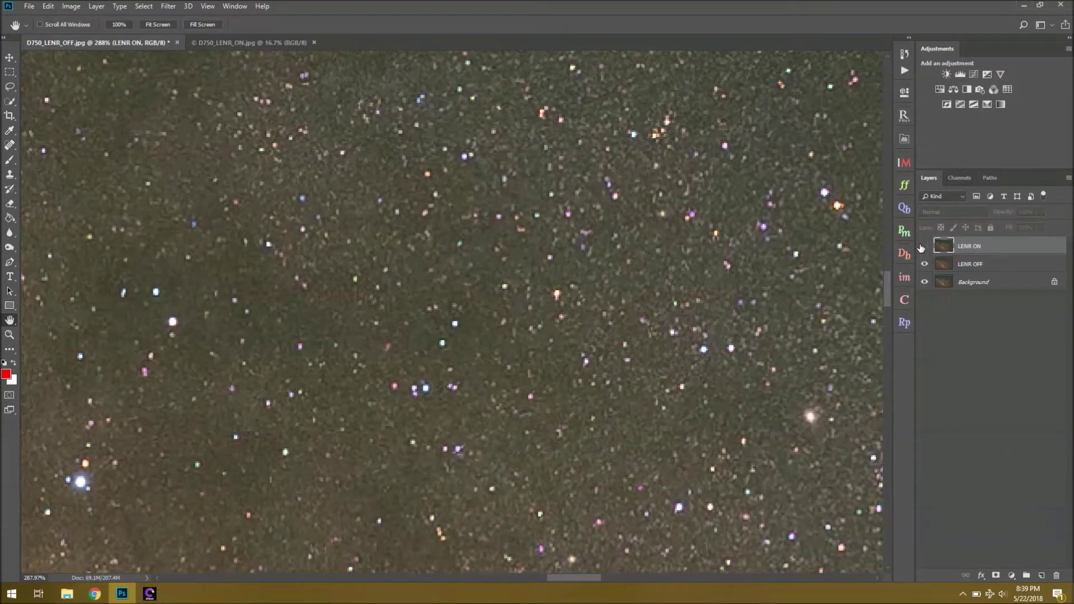
{"action": "left_click", "coordinate": [923, 247]}
{"action": "mouse_move", "coordinate": [811, 520]}
{"action": "left_mouse_down"}
{"action": "mouse_move", "coordinate": [636, 440]}
{"action": "mouse_move", "coordinate": [500, 358]}
{"action": "mouse_move", "coordinate": [571, 279]}
{"action": "mouse_move", "coordinate": [671, 235]}
{"action": "mouse_move", "coordinate": [771, 266]}
{"action": "mouse_move", "coordinate": [792, 257]}
{"action": "left_mouse_up"}
{"action": "mouse_move", "coordinate": [363, 296]}
{"action": "left_mouse_down"}
{"action": "mouse_move", "coordinate": [547, 376]}
{"action": "mouse_move", "coordinate": [670, 451]}
{"action": "left_mouse_up"}
{"action": "mouse_move", "coordinate": [266, 244]}
{"action": "left_mouse_down"}
{"action": "mouse_move", "coordinate": [304, 396]}
{"action": "mouse_move", "coordinate": [290, 474]}
{"action": "left_mouse_up"}
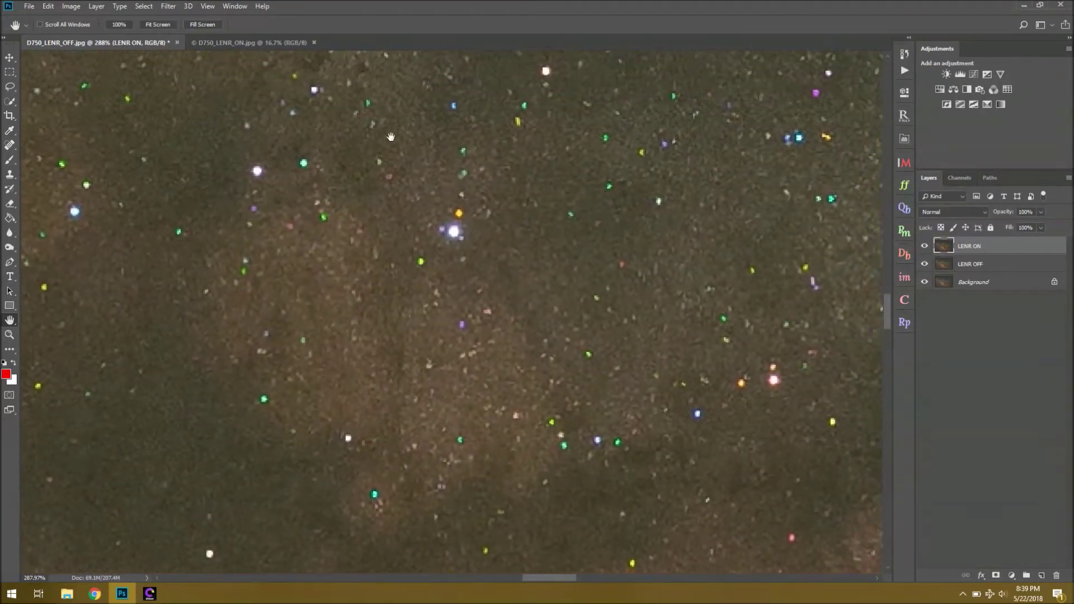
{"action": "left_click_drag", "start_coordinate": [390, 137], "coordinate": [604, 404]}
{"action": "left_click", "coordinate": [924, 246]}
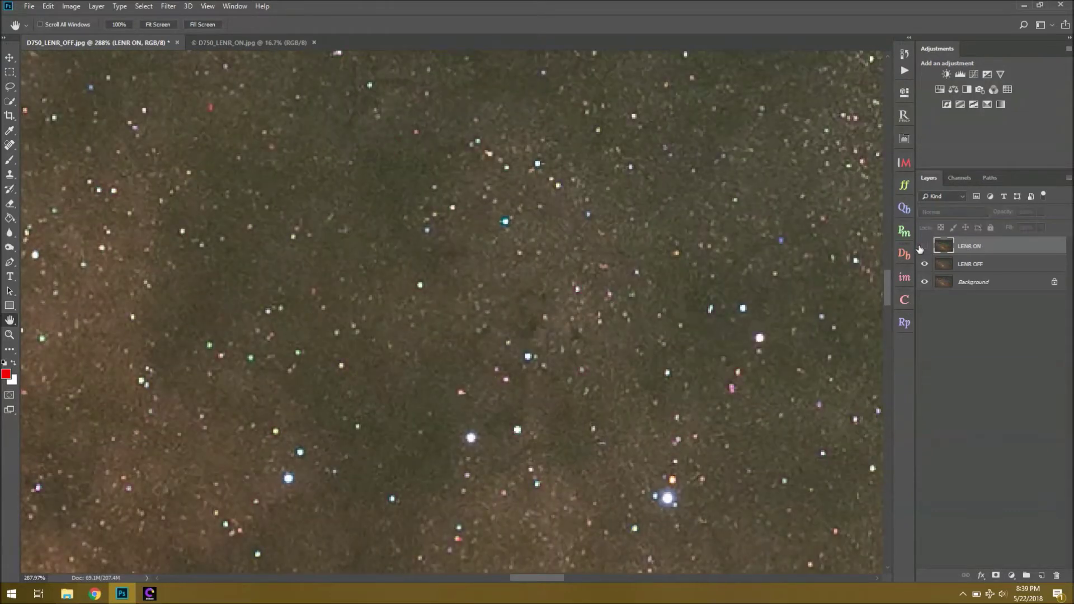
{"action": "left_click", "coordinate": [924, 246]}
- Compare LENR ON with LENR OFF in further star fields by hiding and showing the LENR ON layer
{"action": "left_click_drag", "start_coordinate": [433, 232], "coordinate": [382, 318]}
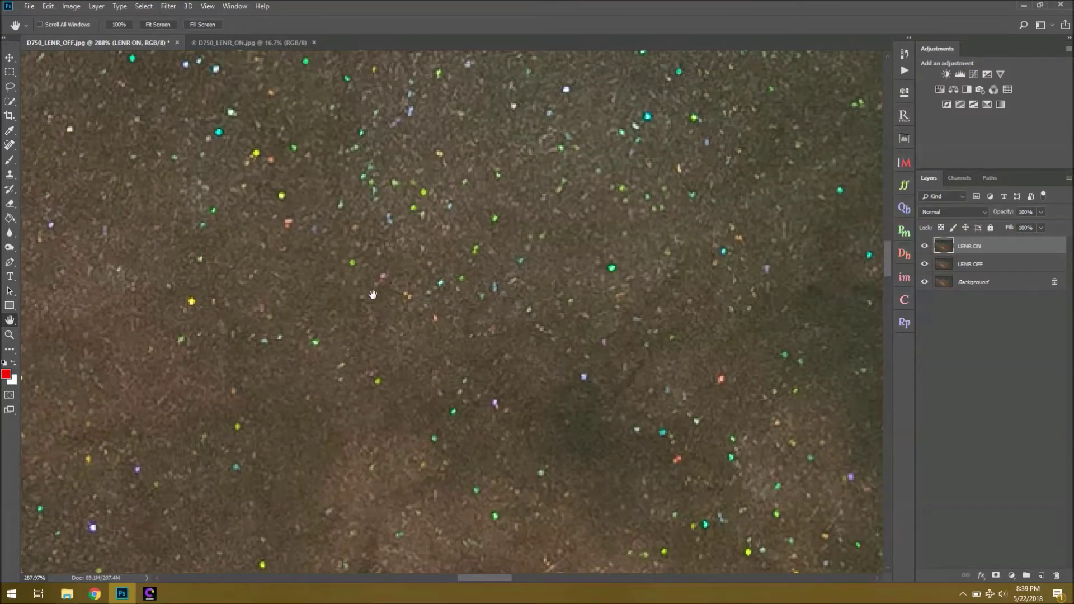
{"action": "left_click_drag", "start_coordinate": [314, 255], "coordinate": [551, 388]}
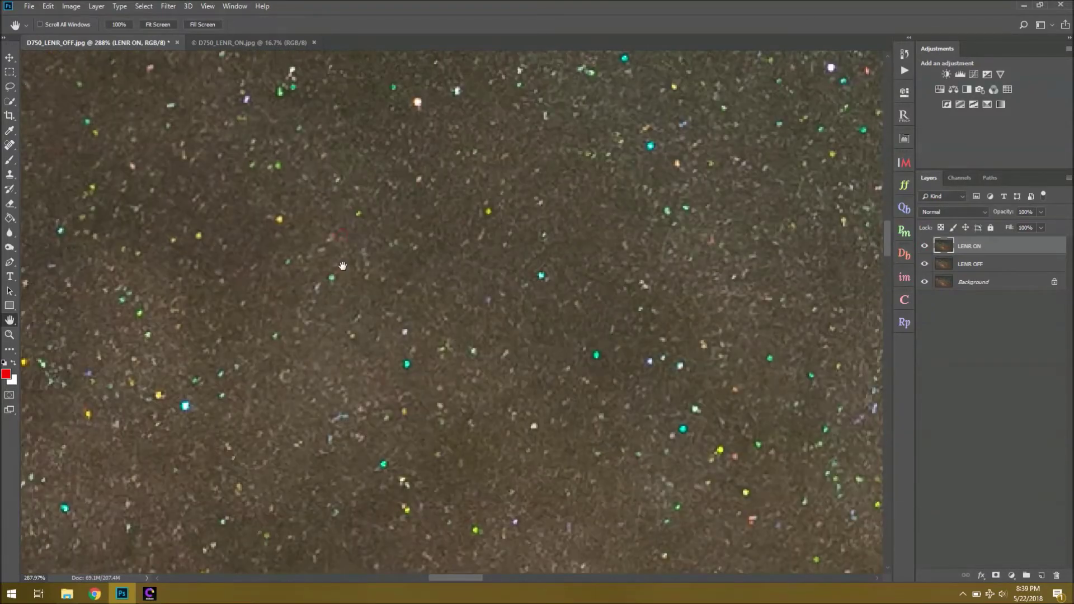
{"action": "left_click", "coordinate": [925, 247]}
{"action": "left_click", "coordinate": [926, 247]}
{"action": "left_click_drag", "start_coordinate": [650, 185], "coordinate": [558, 335]}
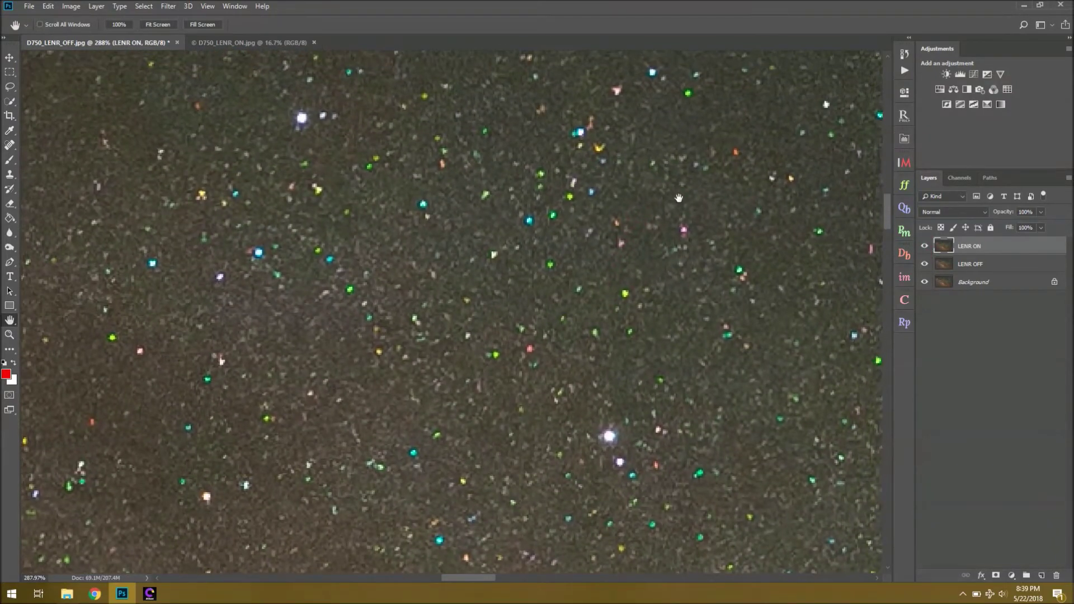
{"action": "scroll", "coordinate": [735, 114], "scroll_direction": "up", "scroll_amount": 3}
{"action": "scroll", "coordinate": [735, 115], "scroll_direction": "right", "scroll_amount": 3}
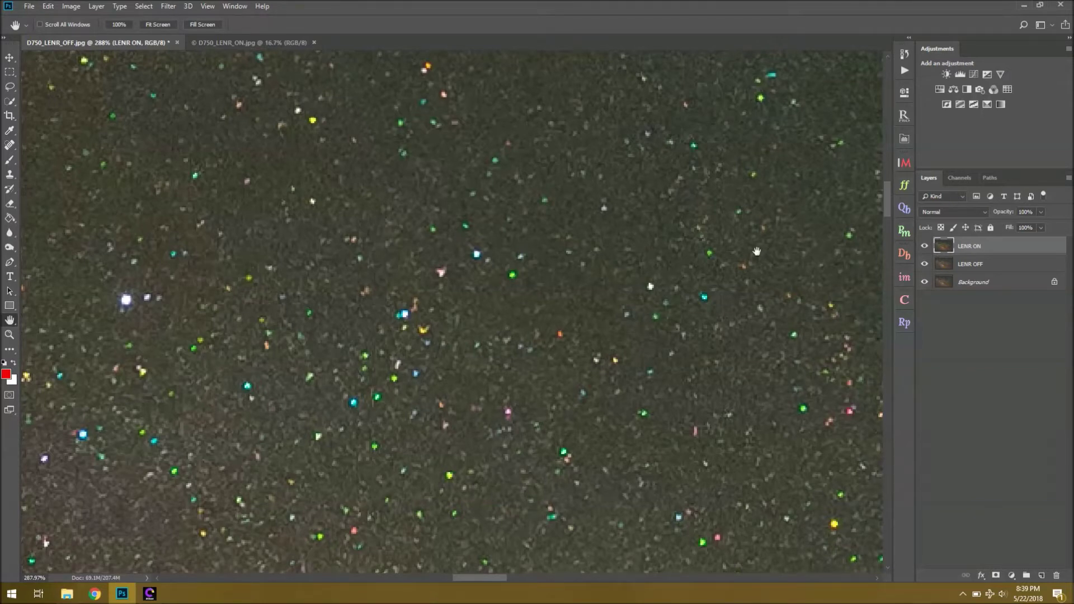
{"action": "left_click", "coordinate": [925, 246]}
{"action": "left_click", "coordinate": [924, 247]}
- Check another area of dark sky at about 238% magnification with the LENR ON layer hidden and shown again
{"action": "scroll", "coordinate": [447, 407], "scroll_direction": "down", "scroll_amount": 2}
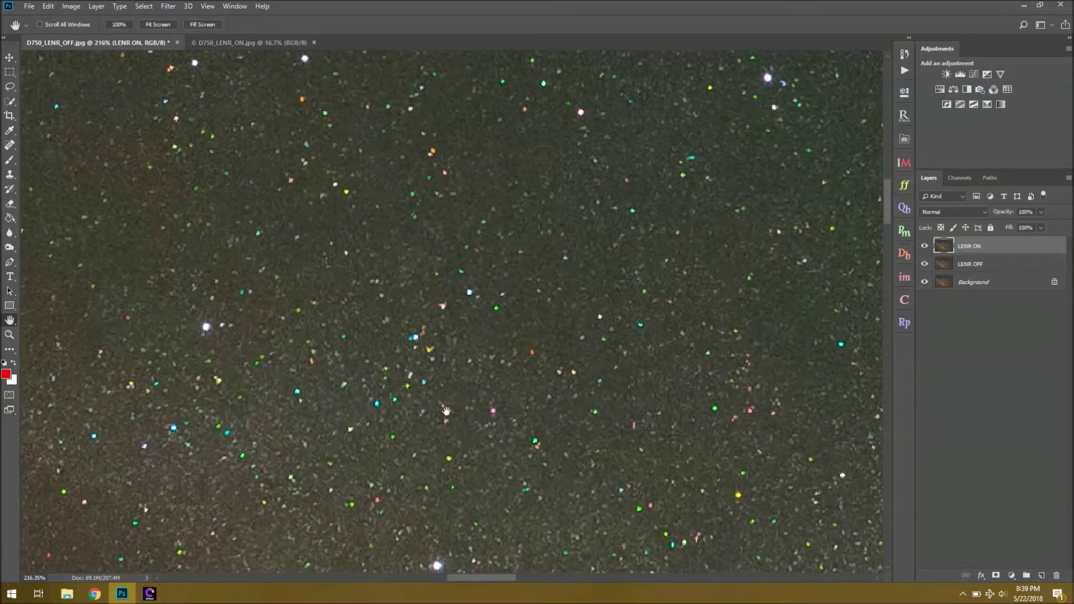
{"action": "scroll", "coordinate": [447, 412], "scroll_direction": "down", "scroll_amount": 5}
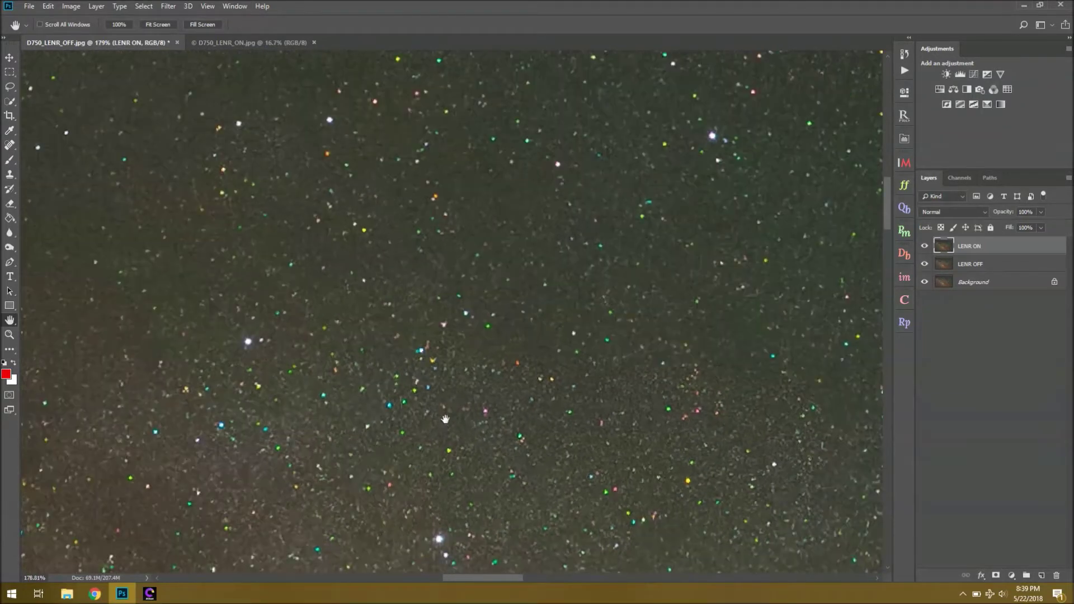
{"action": "scroll", "coordinate": [204, 147], "scroll_direction": "up", "scroll_amount": 5}
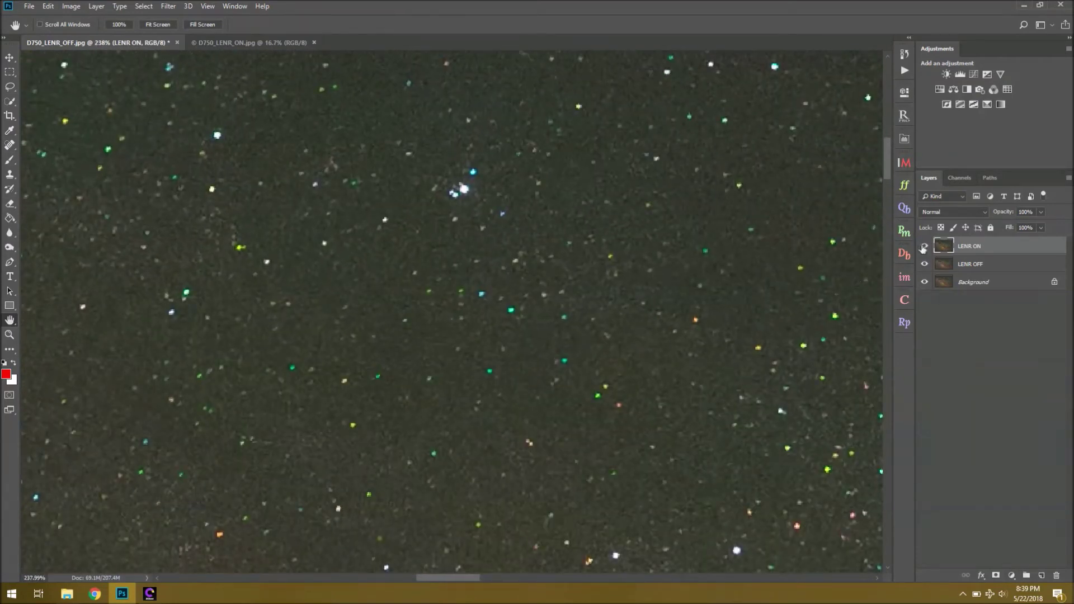
{"action": "left_click", "coordinate": [923, 247]}
{"action": "left_click", "coordinate": [923, 246]}
- Switch to Capture NX-D and turn off Astro Noise Reduction for 750_2905.NEF
{"action": "left_click", "coordinate": [149, 593]}
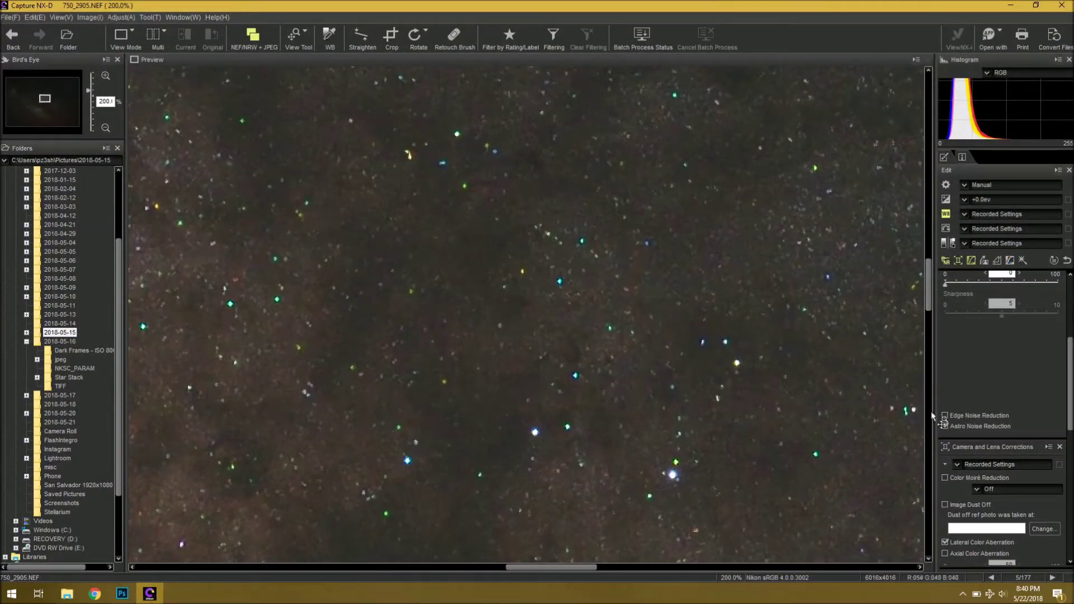
{"action": "left_click", "coordinate": [951, 427]}
{"action": "scroll", "coordinate": [589, 284], "scroll_direction": "down", "scroll_amount": 2}
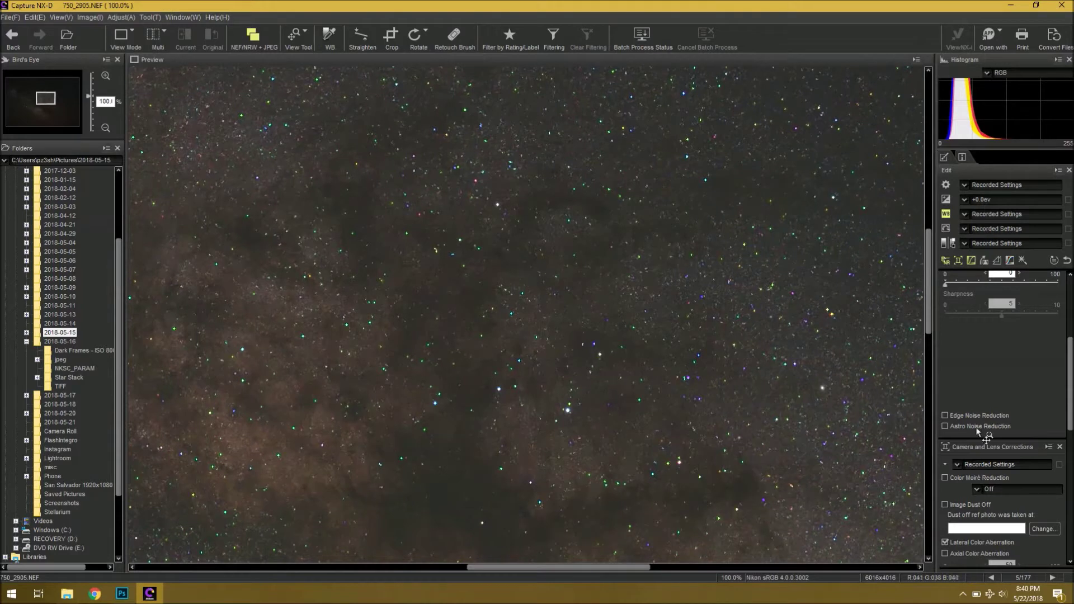
{"action": "scroll", "coordinate": [1066, 378], "scroll_direction": "up", "scroll_amount": 3}
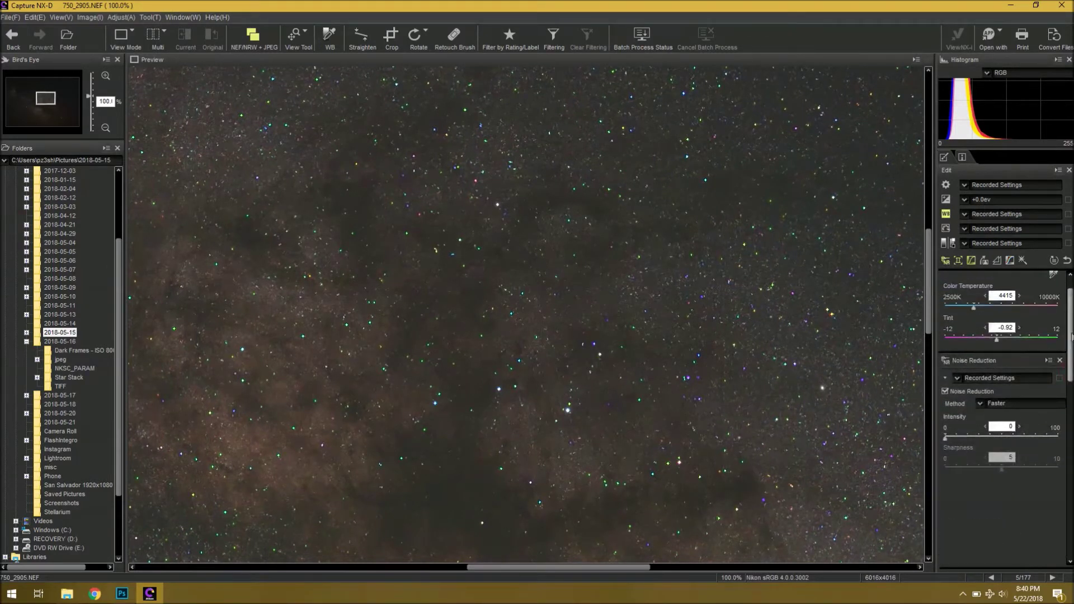
{"action": "scroll", "coordinate": [1070, 346], "scroll_direction": "down", "scroll_amount": 3}
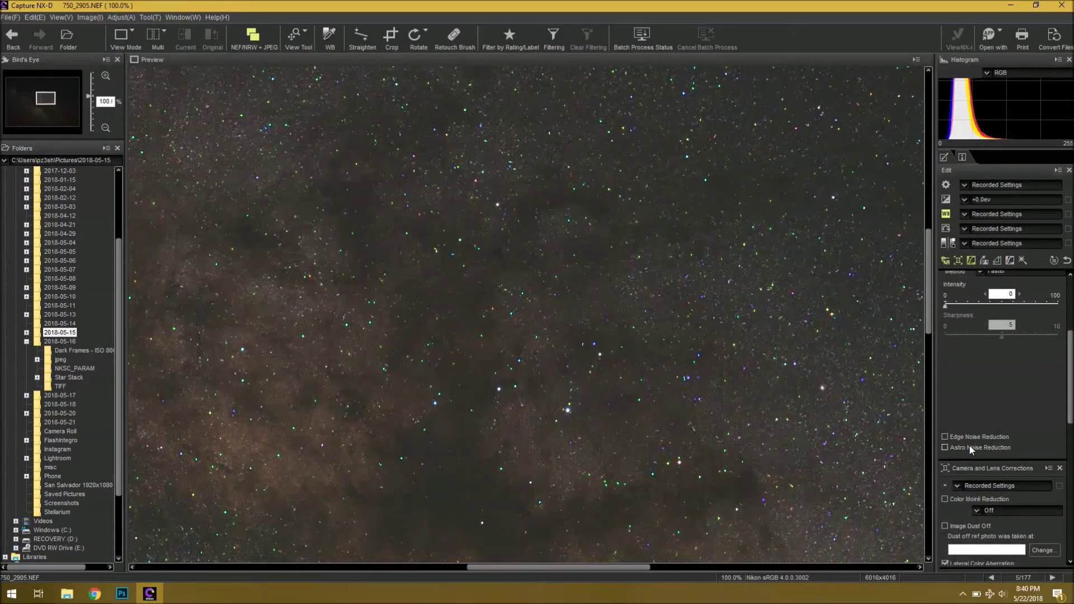
- View 750_2905.NEF at 200% and compare its stars with Astro Noise Reduction on and off, leaving it off
{"action": "right_click", "coordinate": [632, 311]}
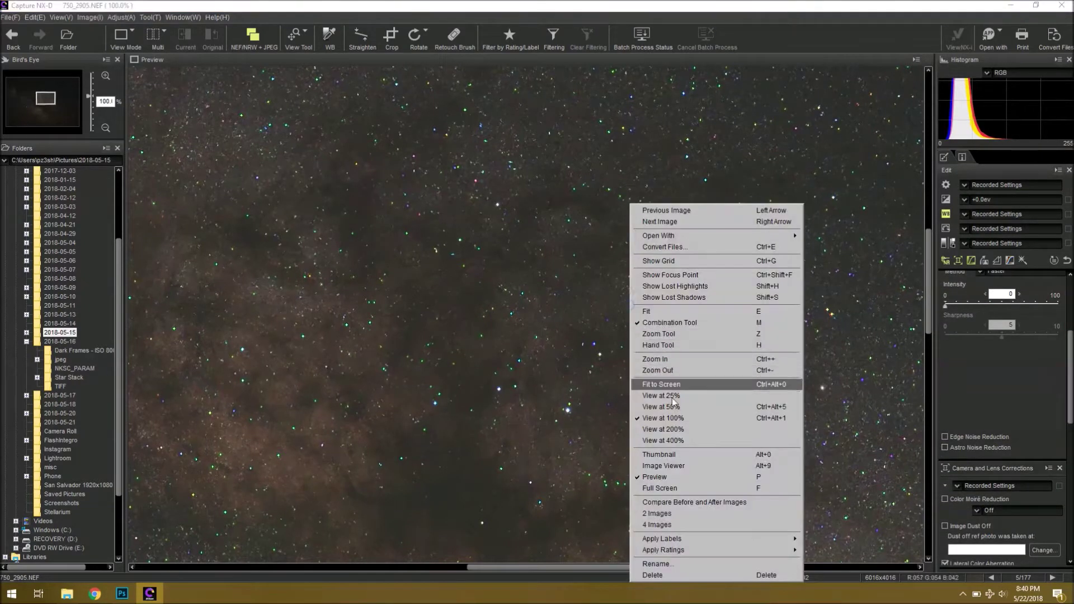
{"action": "left_click", "coordinate": [680, 440]}
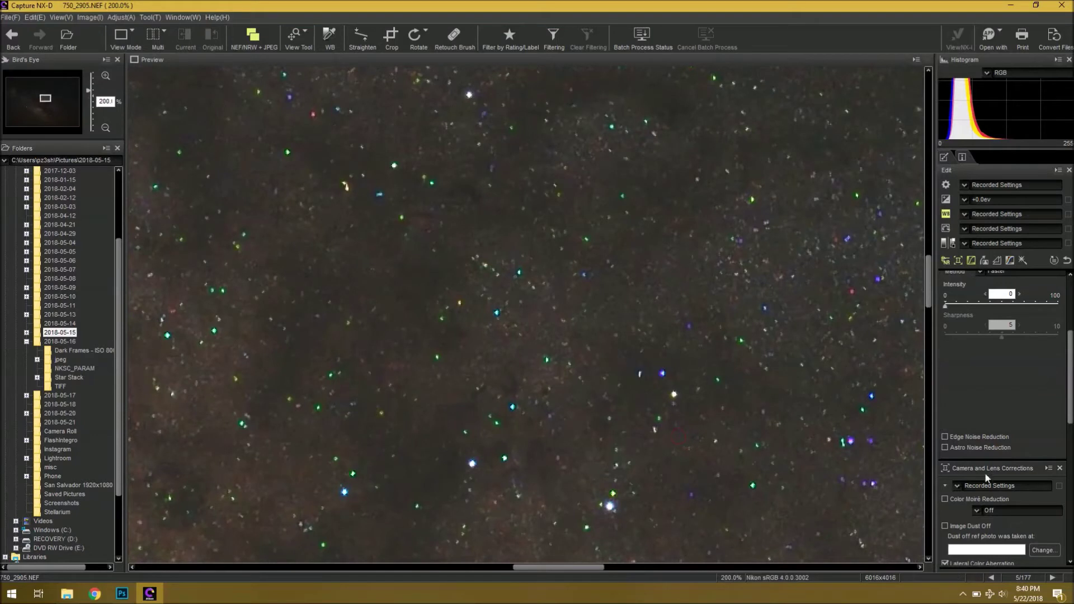
{"action": "left_click", "coordinate": [976, 449]}
{"action": "left_click", "coordinate": [976, 449]}
{"action": "left_click", "coordinate": [982, 450]}
{"action": "left_click", "coordinate": [975, 449]}
{"action": "left_click", "coordinate": [974, 447]}
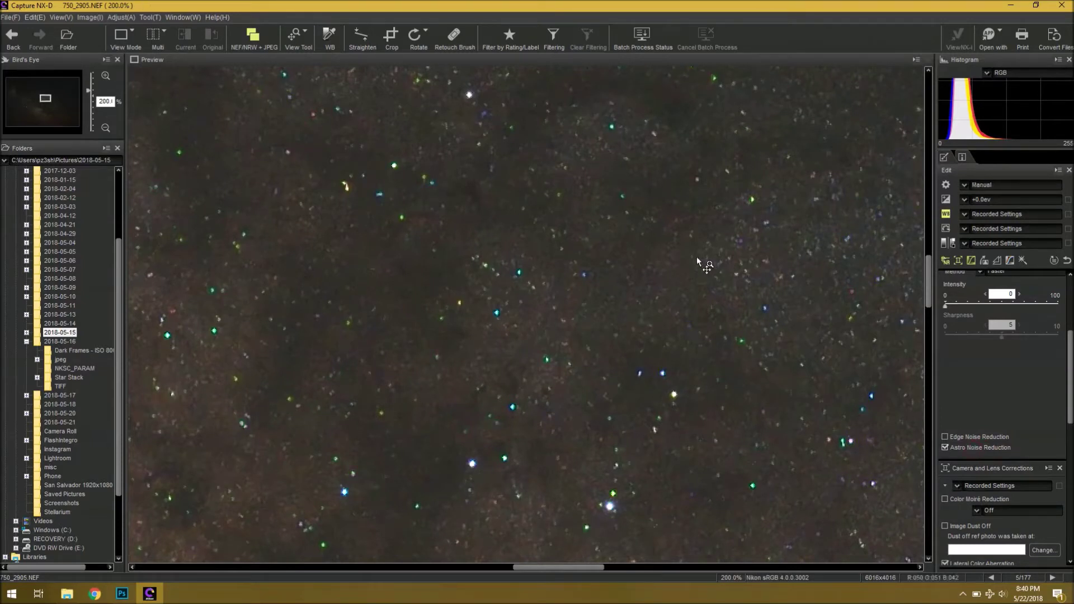
{"action": "left_click", "coordinate": [978, 447]}
- Return to the thumbnail view and open 750_2904.NEF in the preview
{"action": "left_click", "coordinate": [114, 40]}
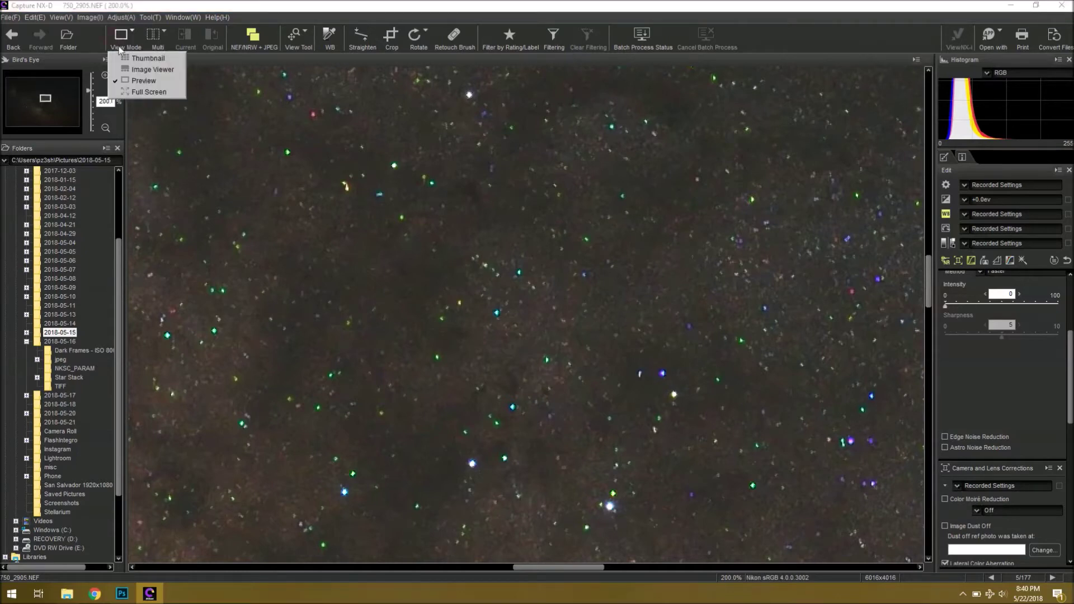
{"action": "left_click", "coordinate": [147, 58]}
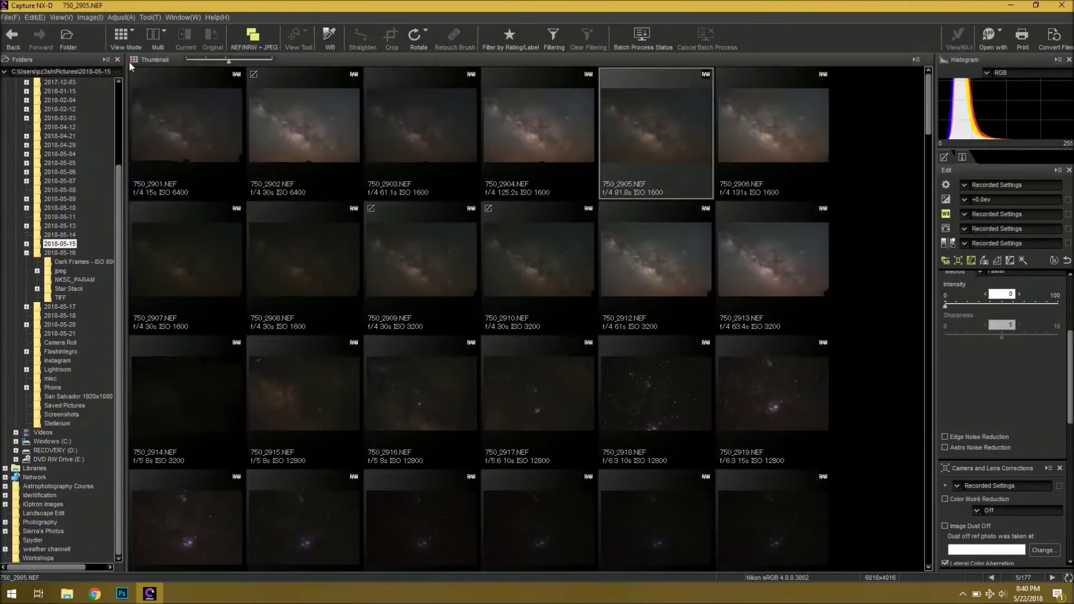
{"action": "right_click", "coordinate": [533, 124]}
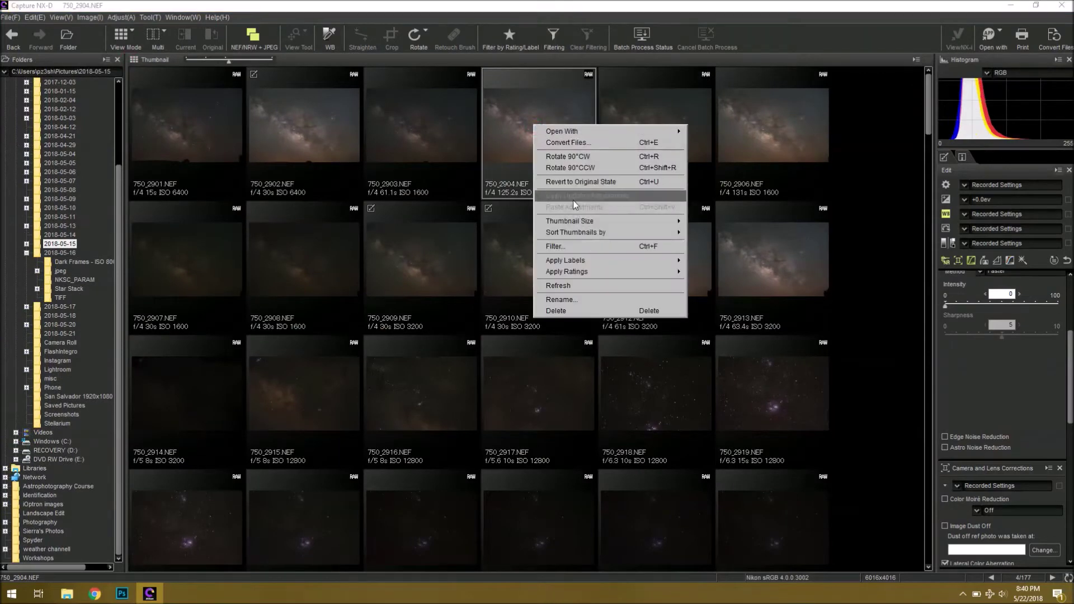
{"action": "left_click", "coordinate": [522, 116]}
{"action": "double_click", "coordinate": [521, 116]}
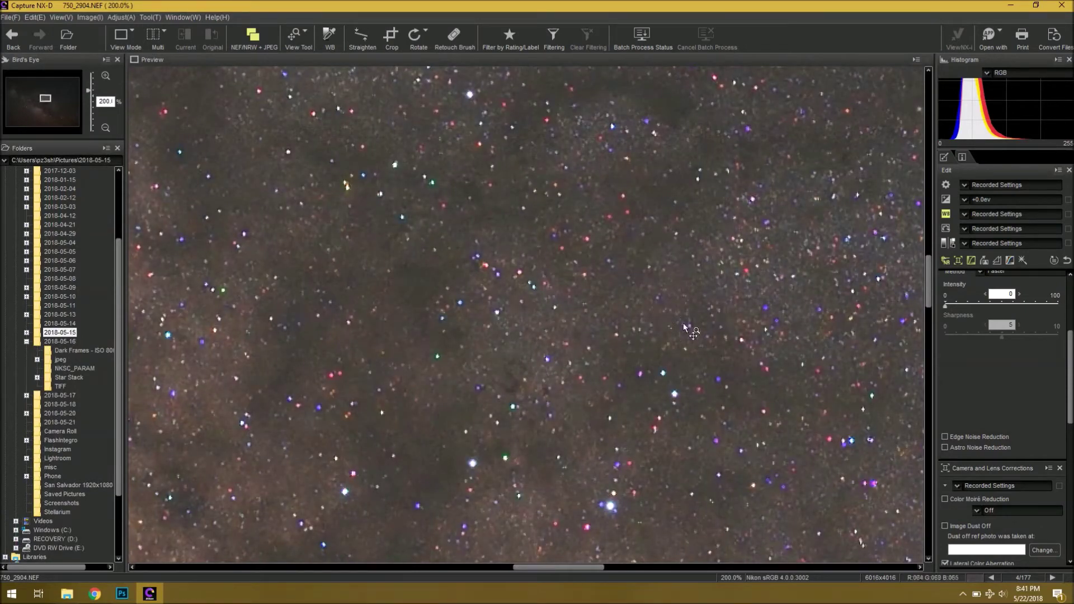
- Turn on Astro Noise Reduction for 750_2904.NEF and inspect its effect on the dense star field
{"action": "left_click_drag", "start_coordinate": [786, 310], "coordinate": [494, 280]}
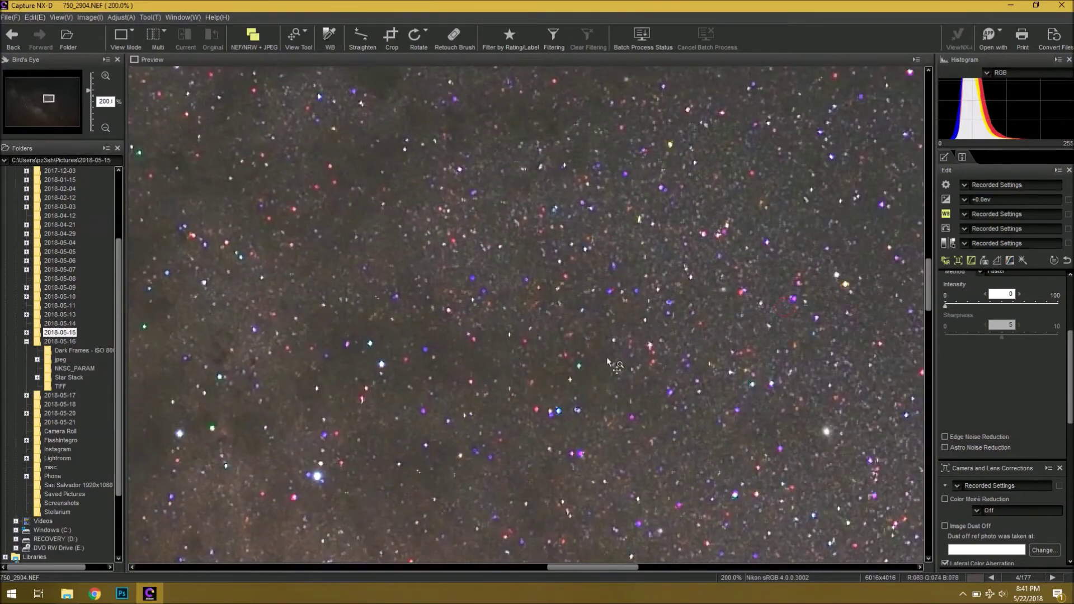
{"action": "left_click", "coordinate": [983, 446]}
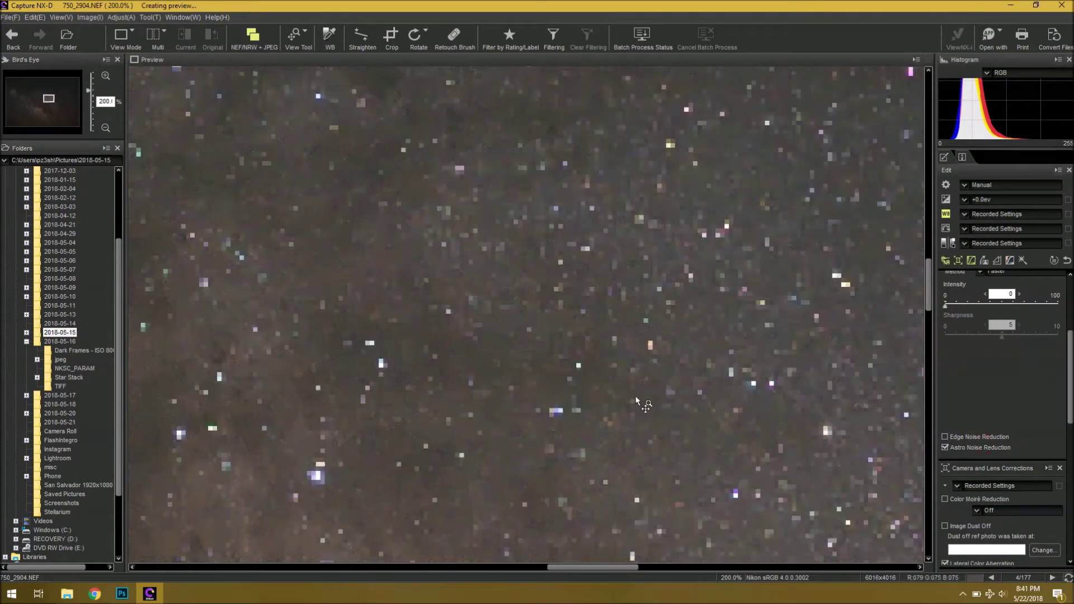
{"action": "left_click_drag", "start_coordinate": [708, 252], "coordinate": [377, 321]}
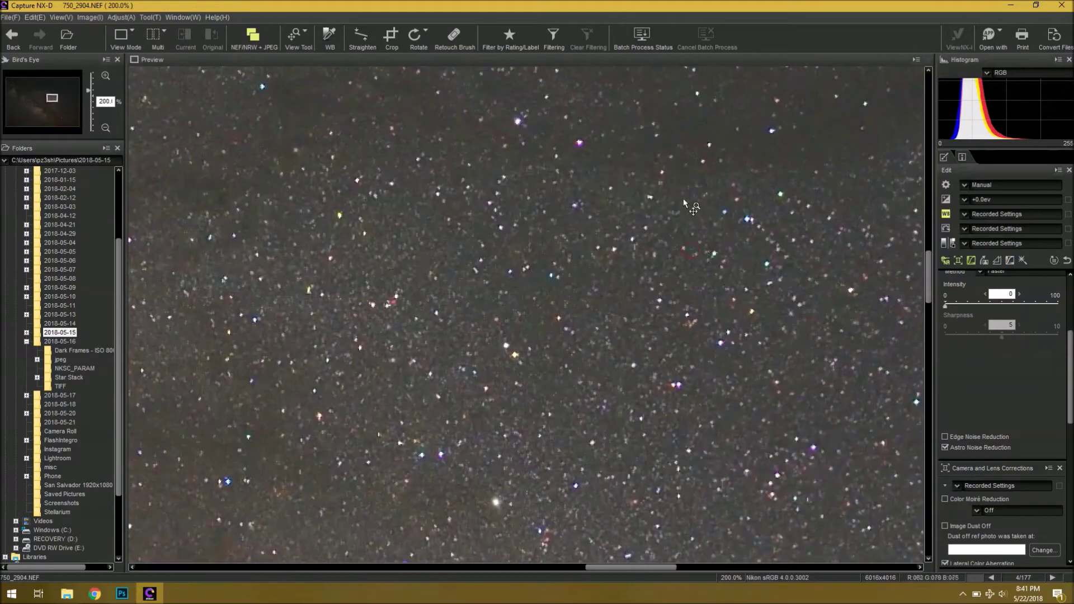
- Inspect several regions of 750_2904.NEF at 200% to compare the dense star field with Astro Noise Reduction on and off
{"action": "left_click_drag", "start_coordinate": [681, 200], "coordinate": [602, 350]}
{"action": "left_click_drag", "start_coordinate": [736, 230], "coordinate": [684, 330]}
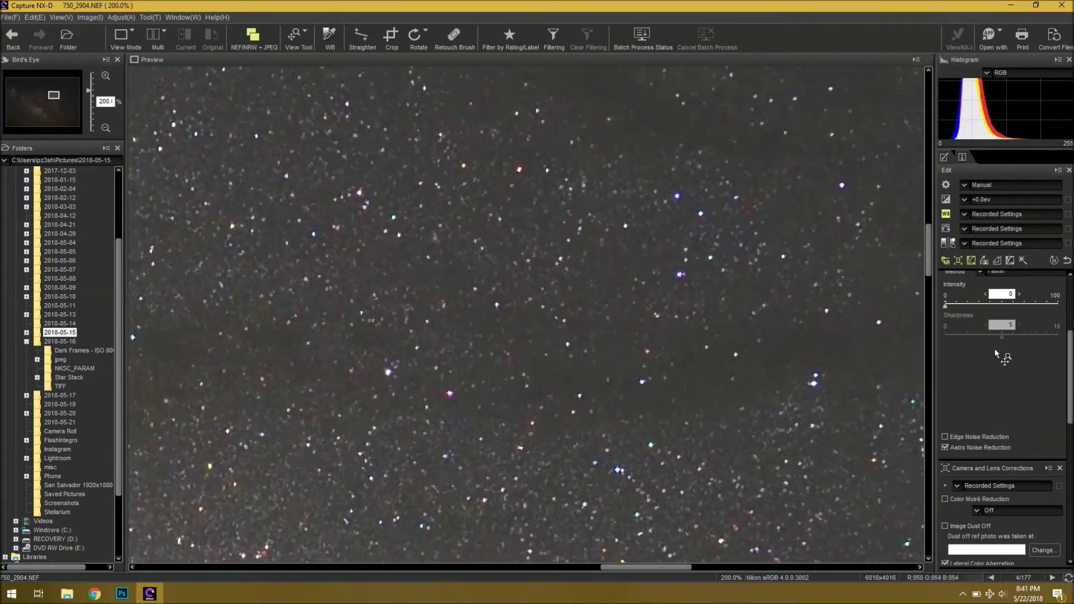
{"action": "left_click", "coordinate": [952, 447]}
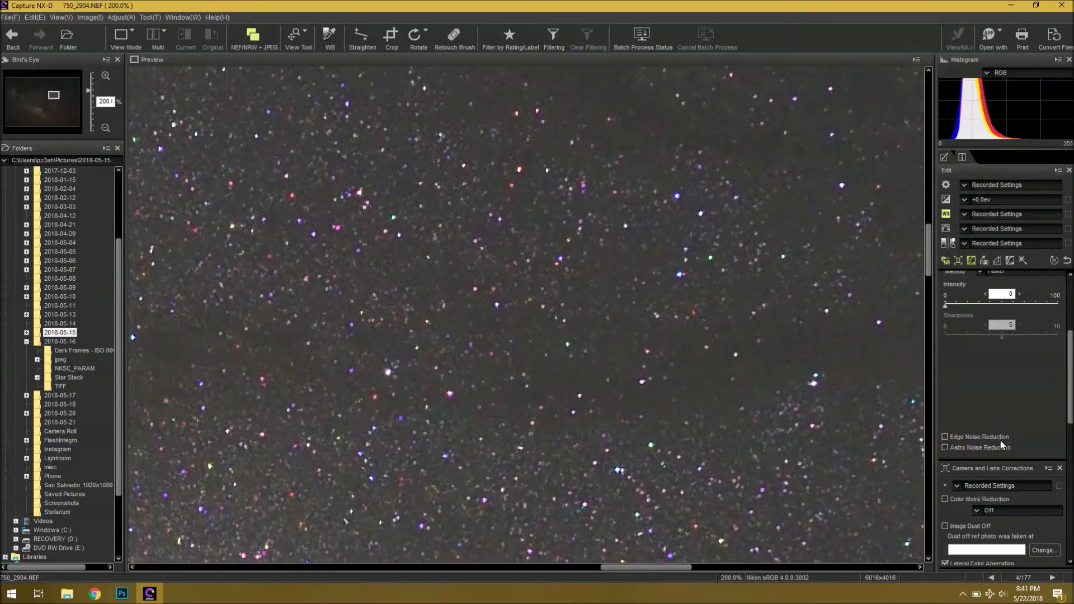
{"action": "left_click_drag", "start_coordinate": [370, 297], "coordinate": [625, 479]}
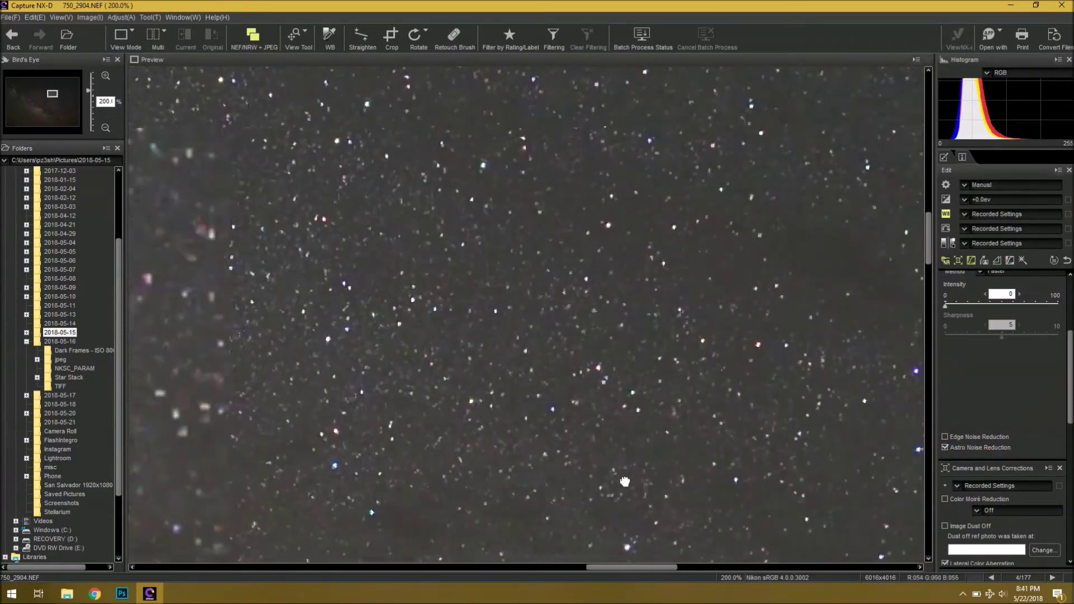
{"action": "left_click_drag", "start_coordinate": [348, 304], "coordinate": [481, 384]}
{"action": "left_click_drag", "start_coordinate": [345, 258], "coordinate": [532, 377]}
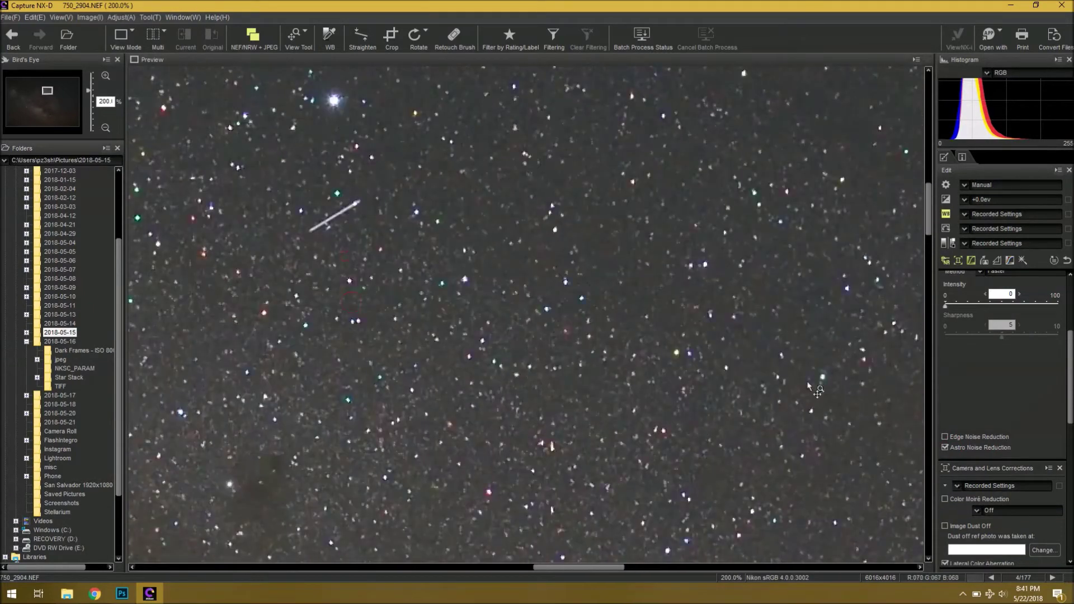
- Compare Astro Noise Reduction off and on around the bright star and streak, leaving it on and viewing the image at 100%
{"action": "left_click", "coordinate": [982, 448]}
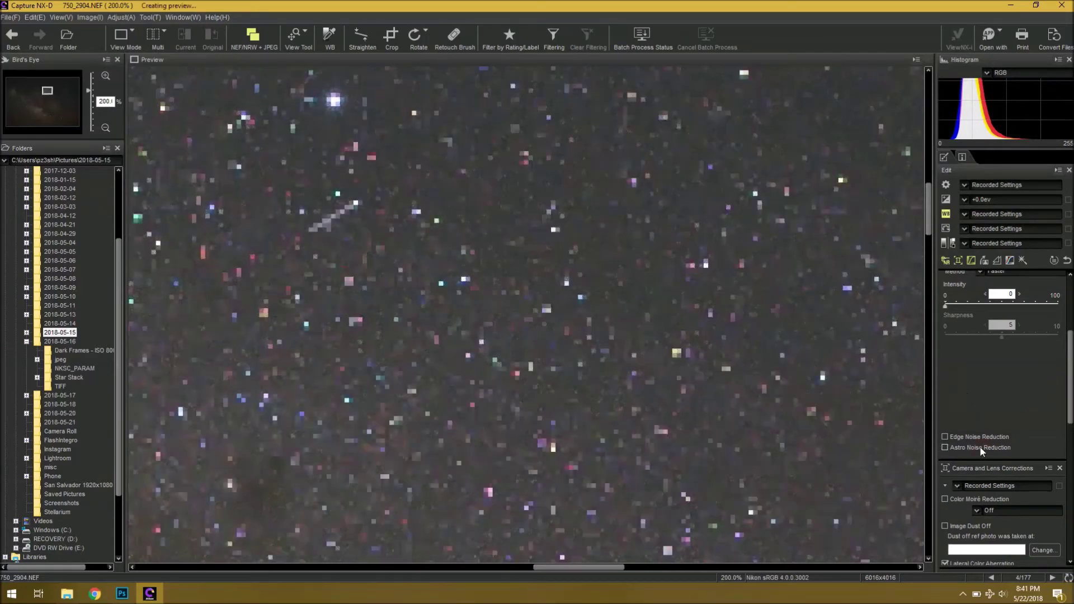
{"action": "left_click", "coordinate": [982, 449]}
{"action": "left_click_drag", "start_coordinate": [571, 255], "coordinate": [676, 411]}
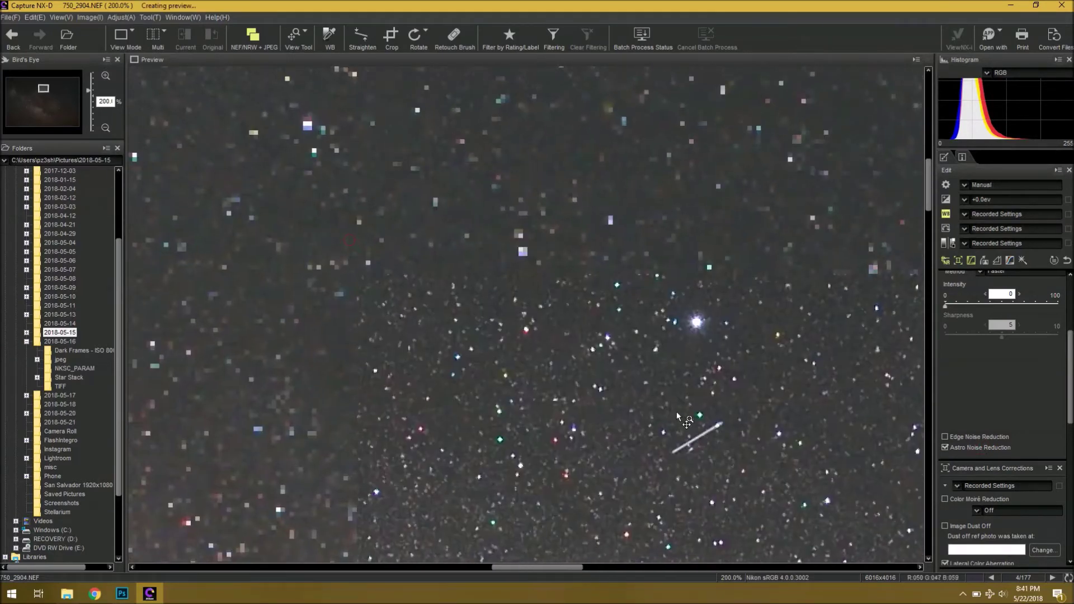
{"action": "left_click", "coordinate": [959, 446]}
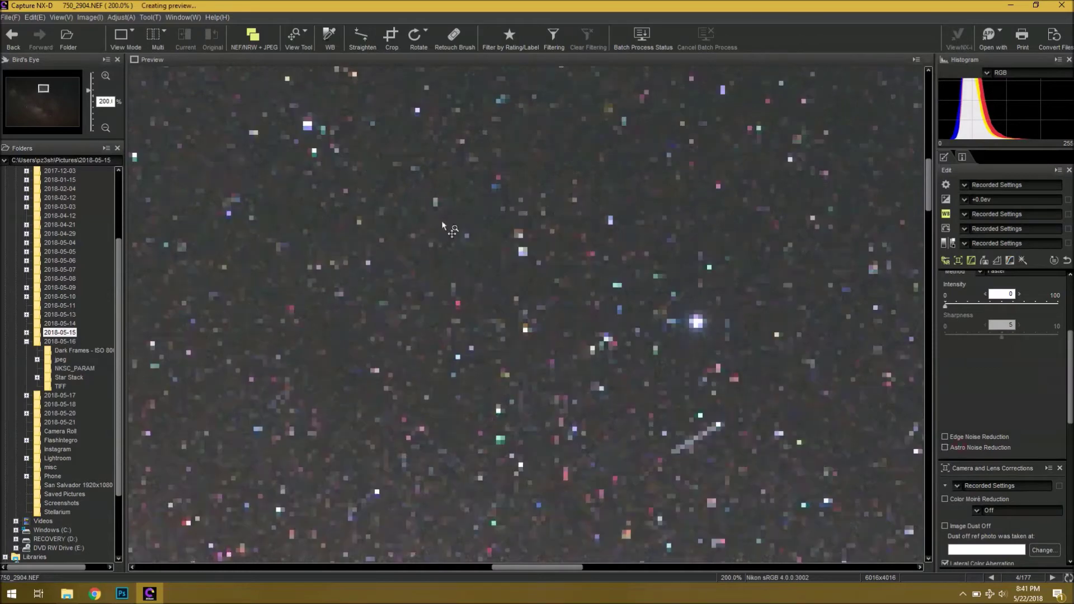
{"action": "left_click", "coordinate": [997, 449]}
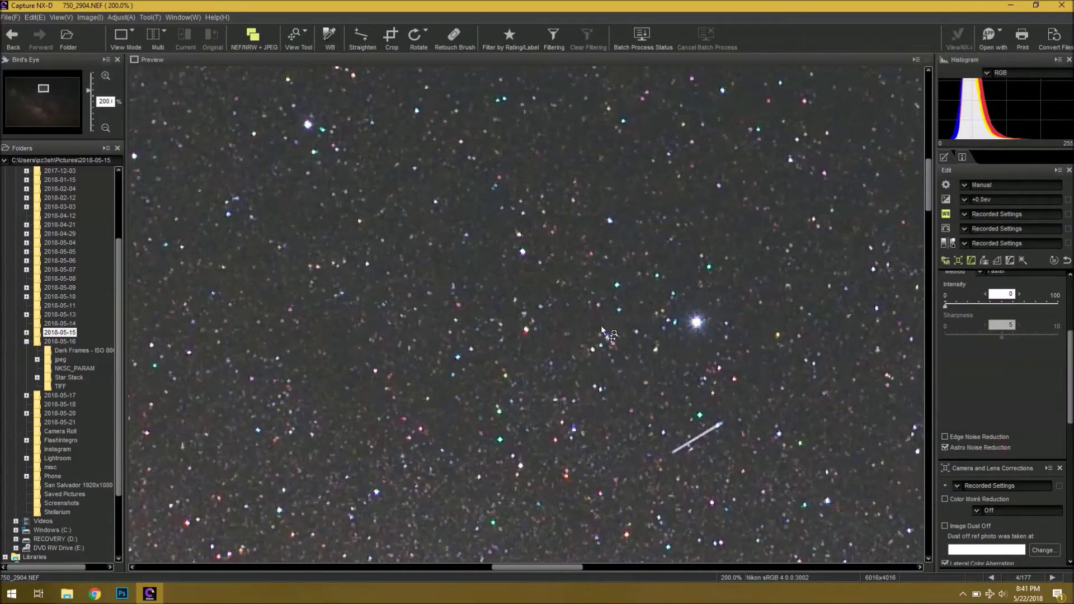
{"action": "double_click", "coordinate": [426, 309]}
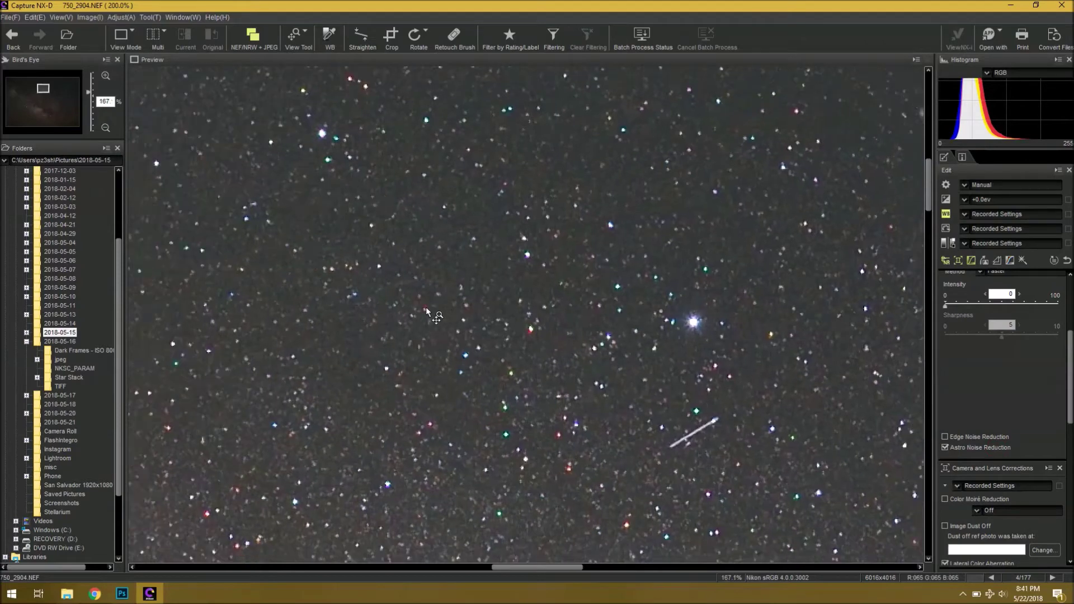
- Switch to File Explorer, go up to the 2018-05-15 folder and open raw file 750_2905 in Photoshop's Camera Raw
{"action": "left_click", "coordinate": [66, 593]}
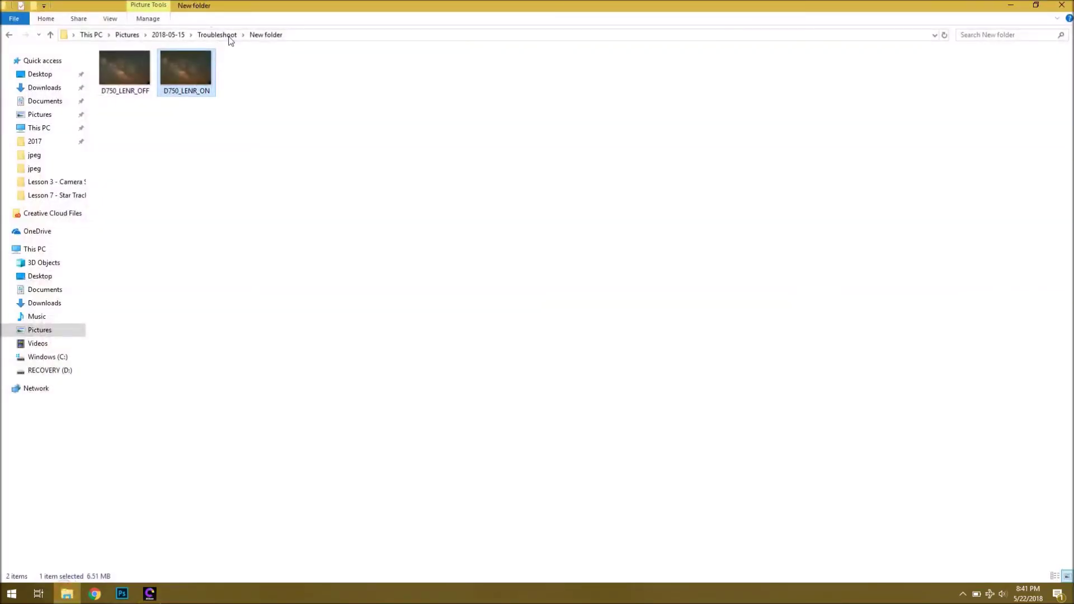
{"action": "left_click", "coordinate": [221, 35]}
{"action": "left_click", "coordinate": [168, 35]}
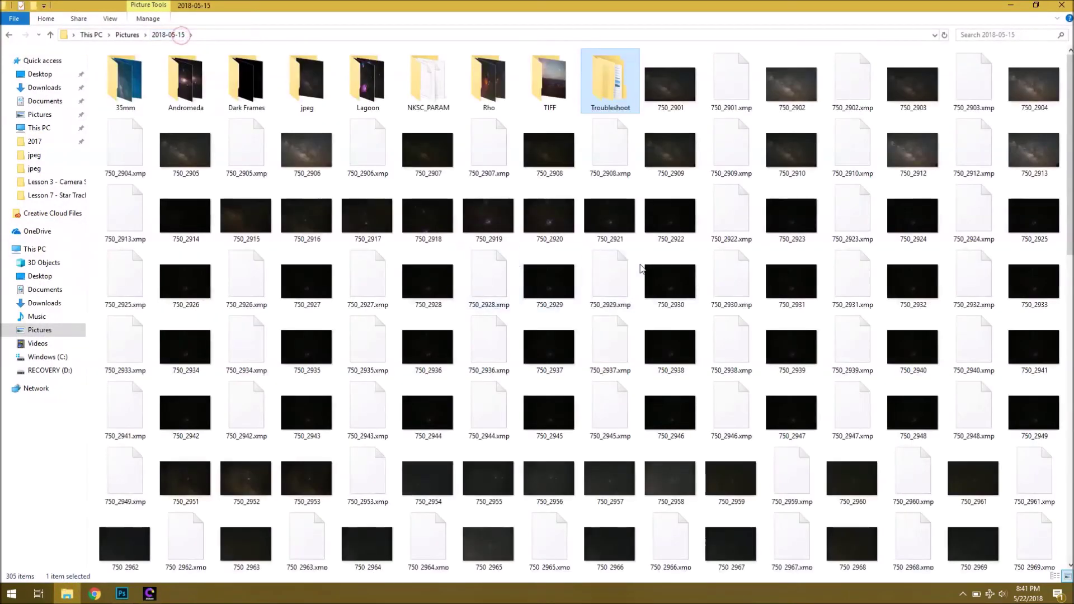
{"action": "right_click", "coordinate": [179, 142]}
{"action": "mouse_move", "coordinate": [239, 210]}
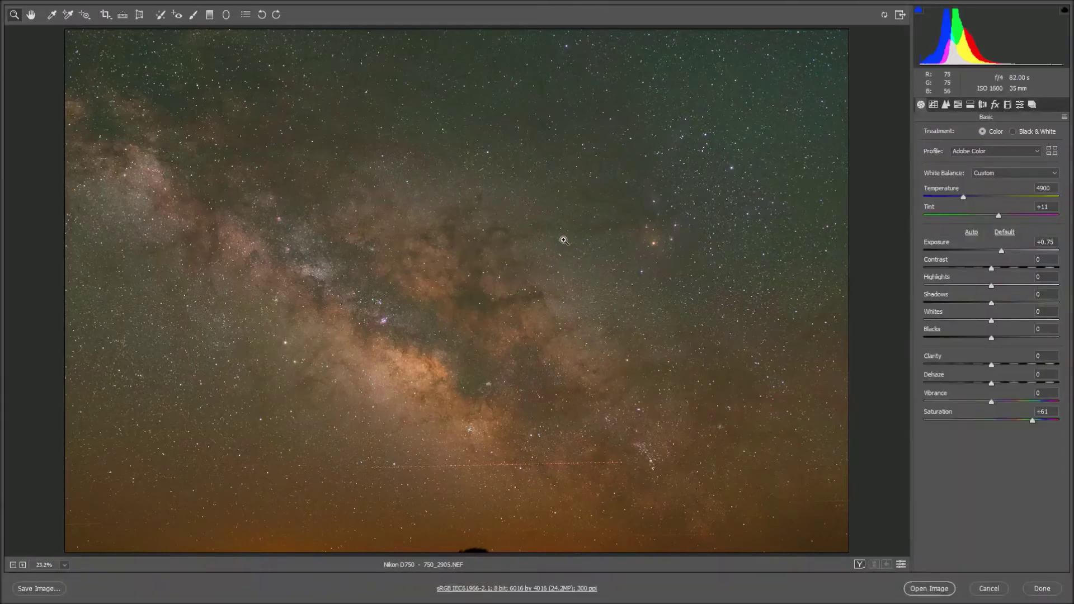
- Magnify the stars in 750_2905.NEF and set Luminance noise reduction to 5 in the Detail settings
{"action": "left_click", "coordinate": [566, 245]}
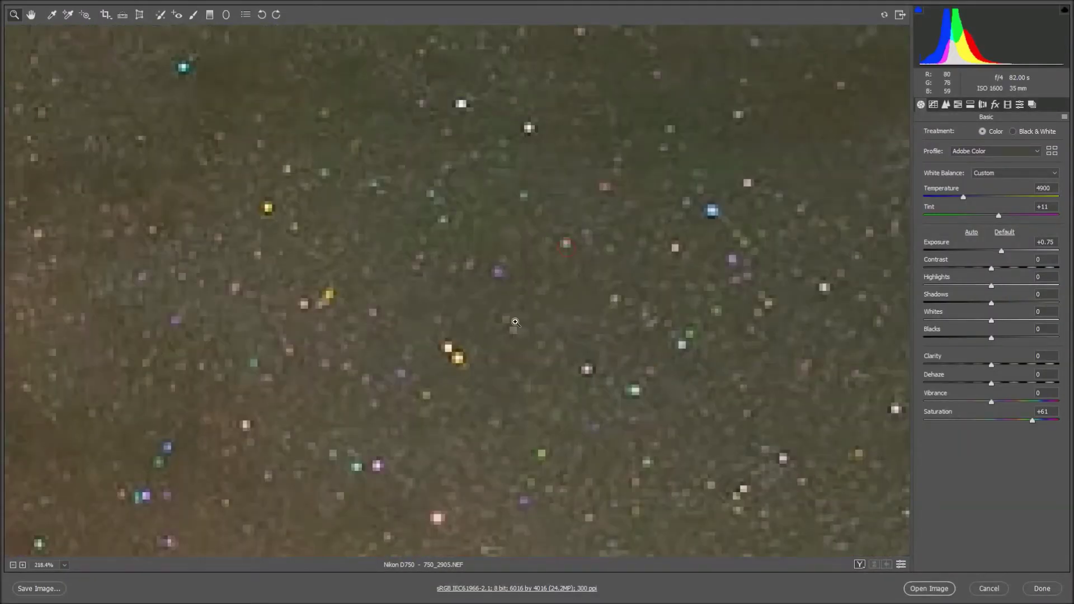
{"action": "left_click", "coordinate": [946, 105]}
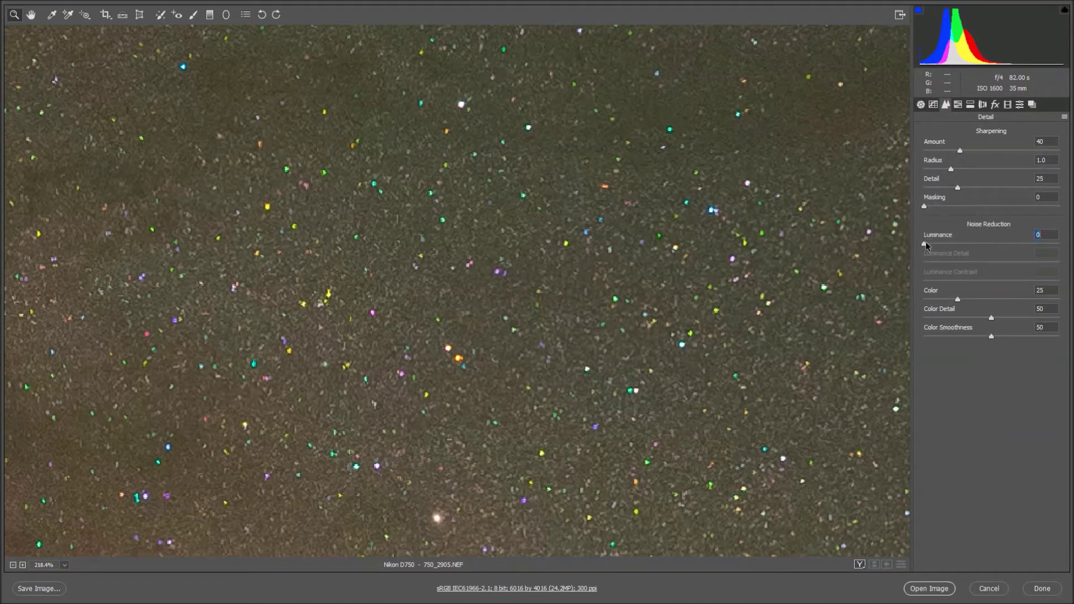
{"action": "mouse_move", "coordinate": [925, 245]}
{"action": "left_mouse_down"}
{"action": "mouse_move", "coordinate": [959, 244]}
{"action": "mouse_move", "coordinate": [931, 245]}
{"action": "left_mouse_up"}
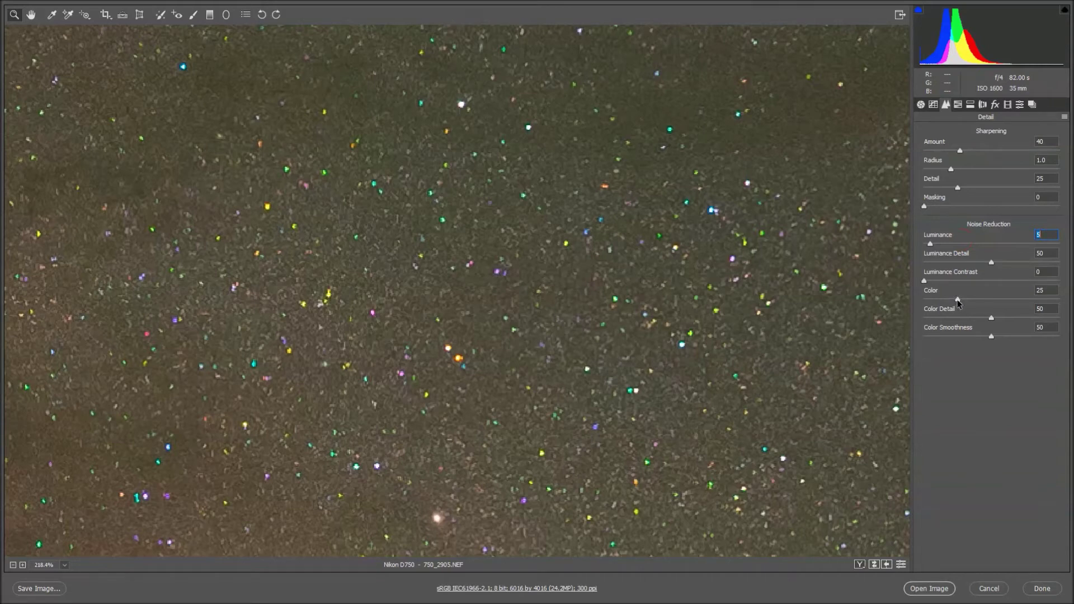
- Compare the star colours with Color noise reduction at 0 and at high strength, and set it to 88
{"action": "left_click_drag", "start_coordinate": [958, 300], "coordinate": [1042, 302]}
{"action": "left_click", "coordinate": [1040, 301]}
{"action": "left_click_drag", "start_coordinate": [1041, 301], "coordinate": [911, 284]}
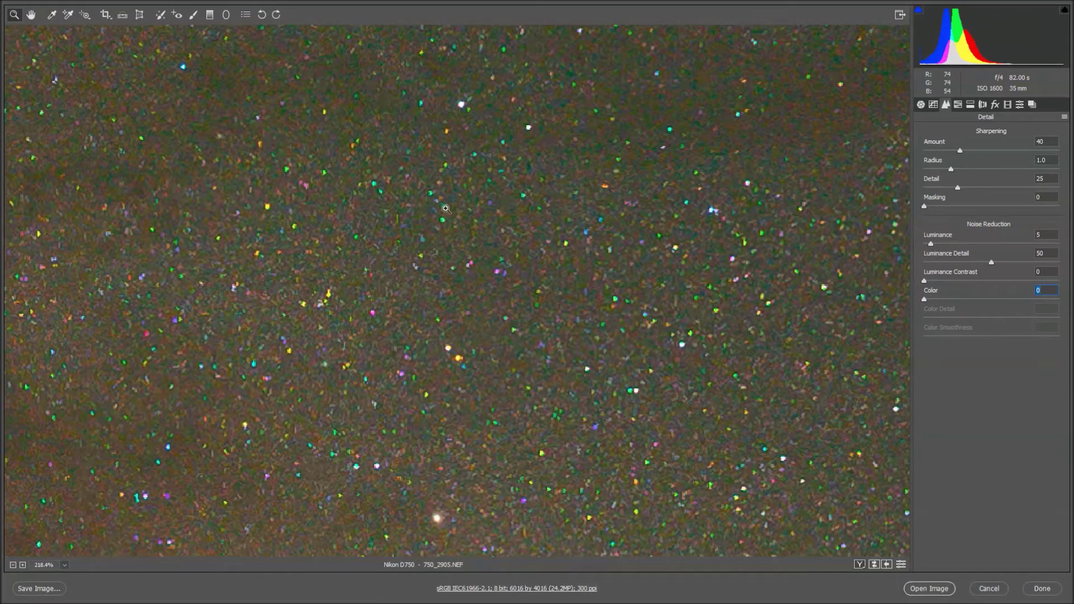
{"action": "left_click", "coordinate": [956, 300]}
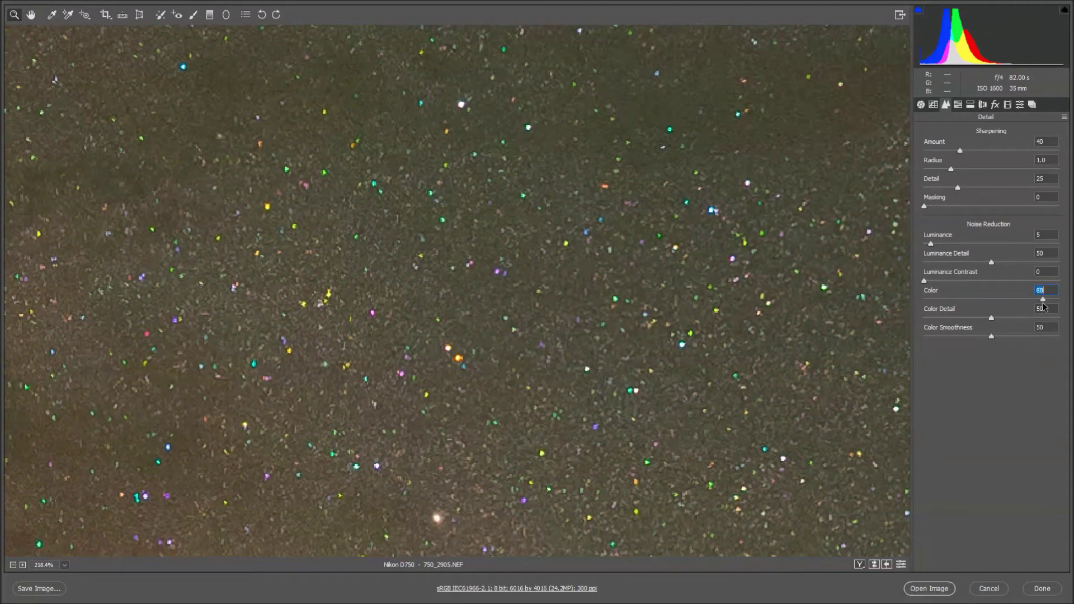
{"action": "left_click", "coordinate": [576, 267], "text": "alt"}
{"action": "left_click", "coordinate": [576, 267], "text": "alt"}
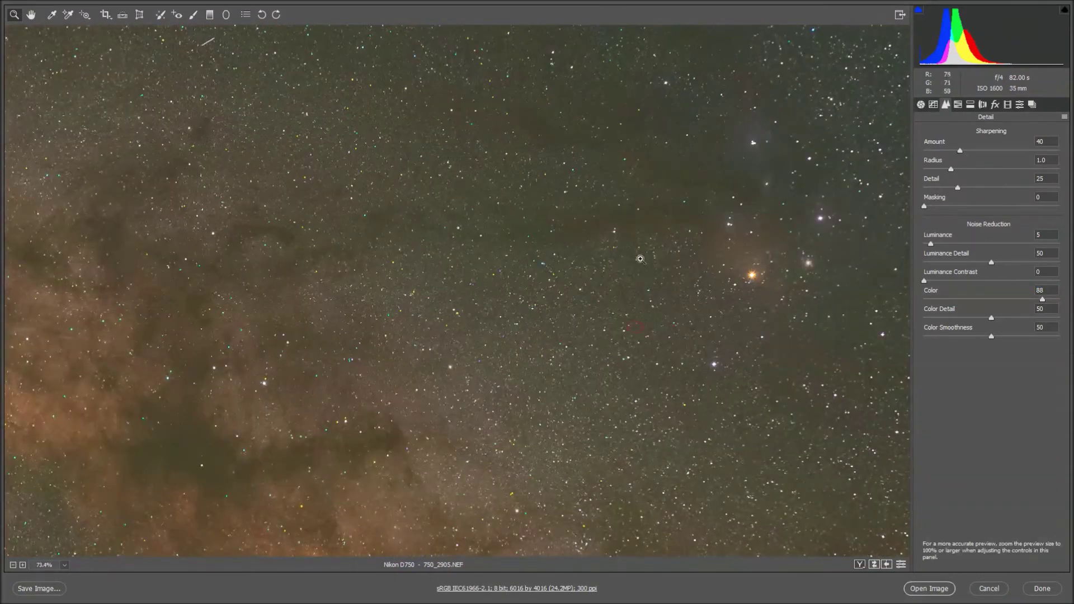
{"action": "left_click_drag", "start_coordinate": [541, 317], "coordinate": [586, 324]}
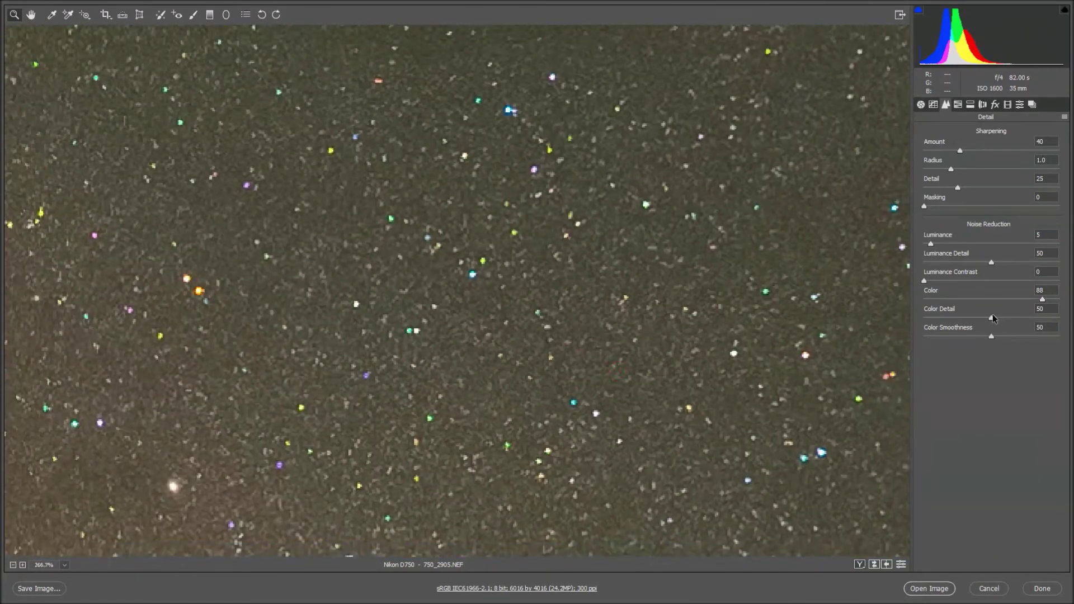
- Try Color Detail values of 0 and 9 and inspect their effect on the coloured stars and the pink nebula
{"action": "left_click", "coordinate": [1039, 308]}
{"action": "type", "text": "0"}
{"action": "left_click_drag", "start_coordinate": [620, 275], "coordinate": [398, 333]}
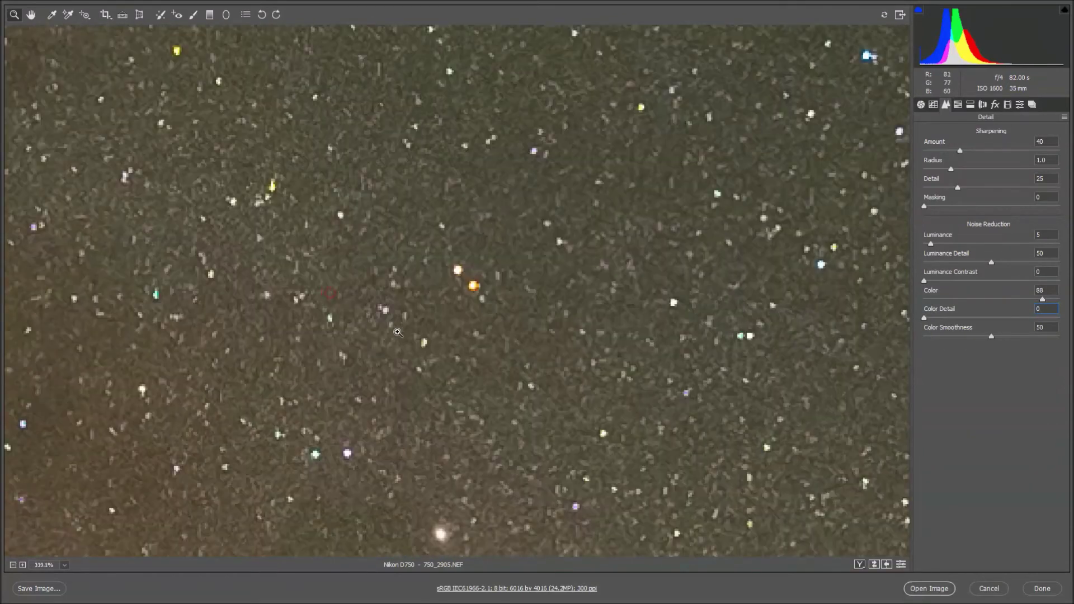
{"action": "left_click", "coordinate": [987, 318]}
{"action": "left_click_drag", "start_coordinate": [986, 317], "coordinate": [935, 317]}
{"action": "mouse_move", "coordinate": [656, 373]}
{"action": "left_mouse_down"}
{"action": "mouse_move", "coordinate": [337, 366]}
{"action": "mouse_move", "coordinate": [228, 329]}
{"action": "mouse_move", "coordinate": [158, 381]}
{"action": "mouse_move", "coordinate": [207, 431]}
{"action": "mouse_move", "coordinate": [675, 367]}
{"action": "left_mouse_up"}
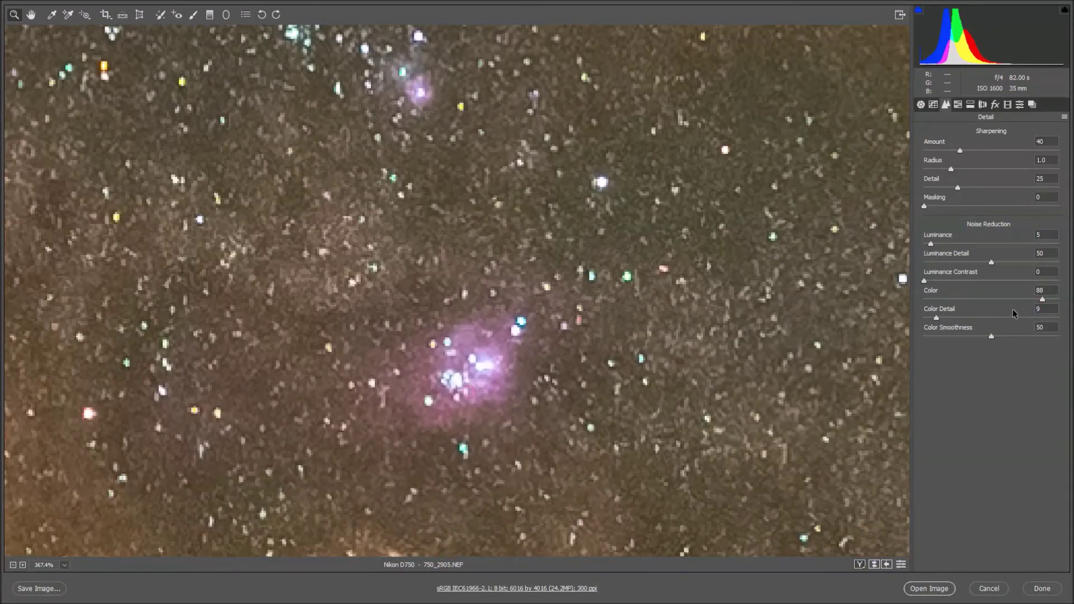
- Compare higher Color Detail values such as 64 with low ones across the star clusters, and set Color Detail to 10
{"action": "left_click", "coordinate": [979, 317]}
{"action": "left_click_drag", "start_coordinate": [1014, 318], "coordinate": [943, 321]}
{"action": "left_click_drag", "start_coordinate": [783, 268], "coordinate": [531, 220]}
{"action": "left_click_drag", "start_coordinate": [236, 141], "coordinate": [372, 221]}
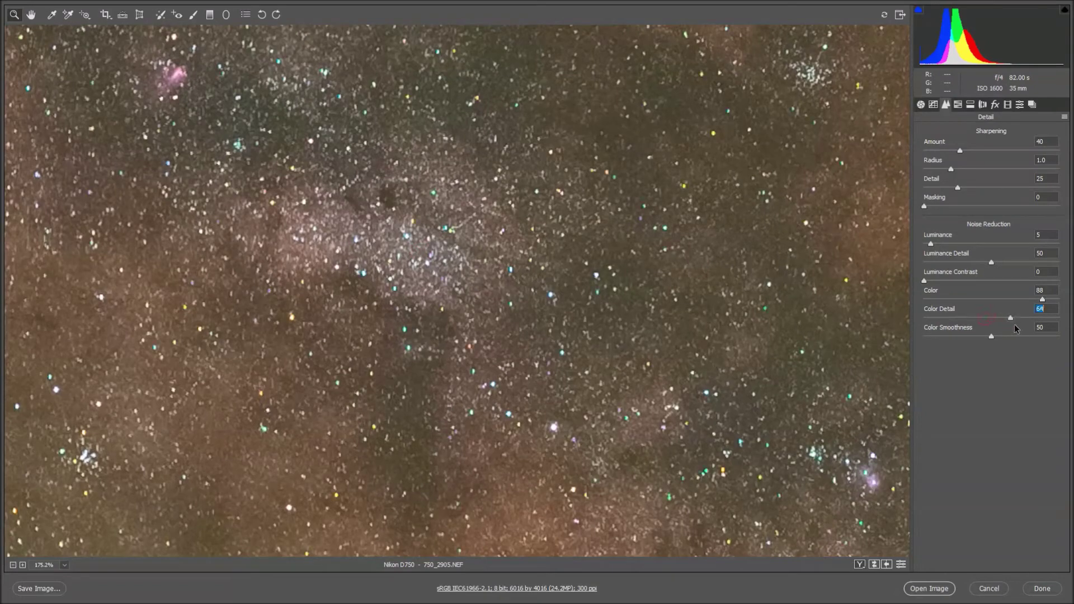
{"action": "left_click_drag", "start_coordinate": [1014, 321], "coordinate": [937, 316]}
{"action": "key", "text": "ctrl+0"}
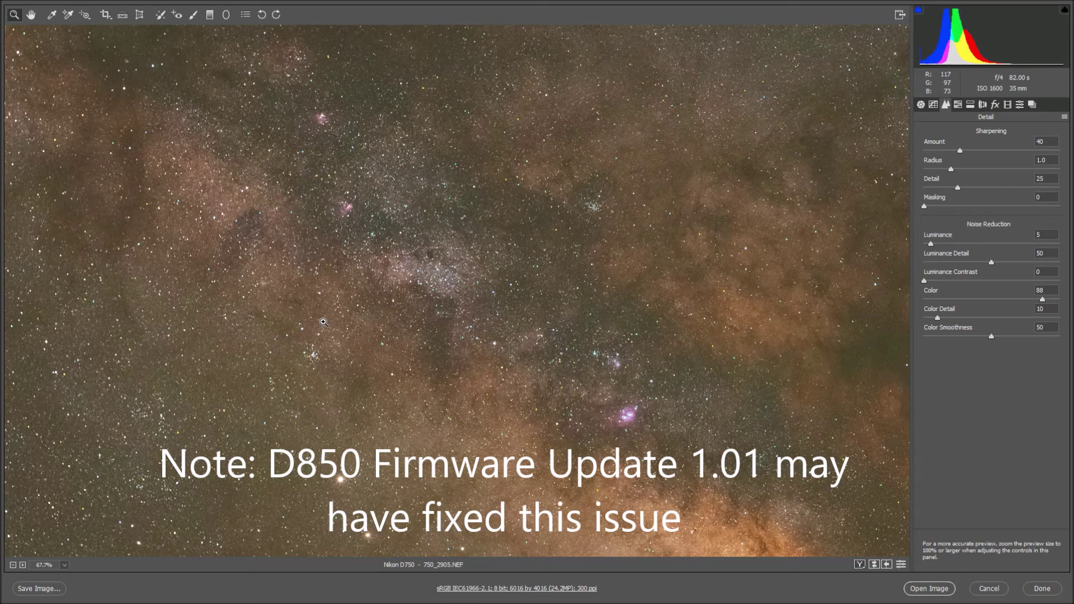
- Examine the noise-reduced Milky Way image at close range and as a whole to judge star colour and fine detail
{"action": "left_click_drag", "start_coordinate": [363, 307], "coordinate": [329, 268]}
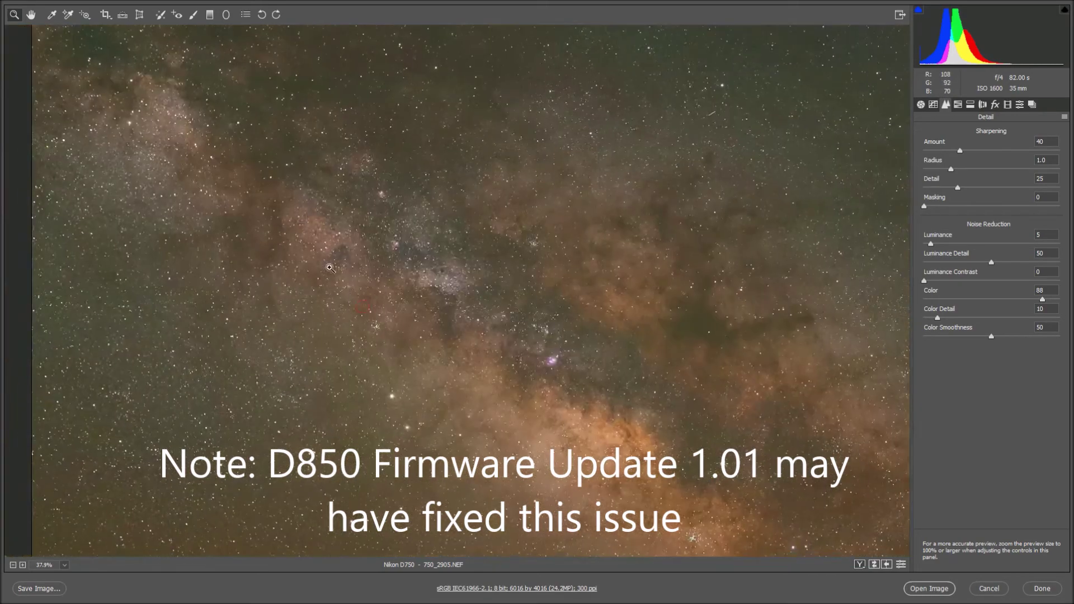
{"action": "scroll", "coordinate": [415, 324], "scroll_direction": "up", "scroll_amount": 8}
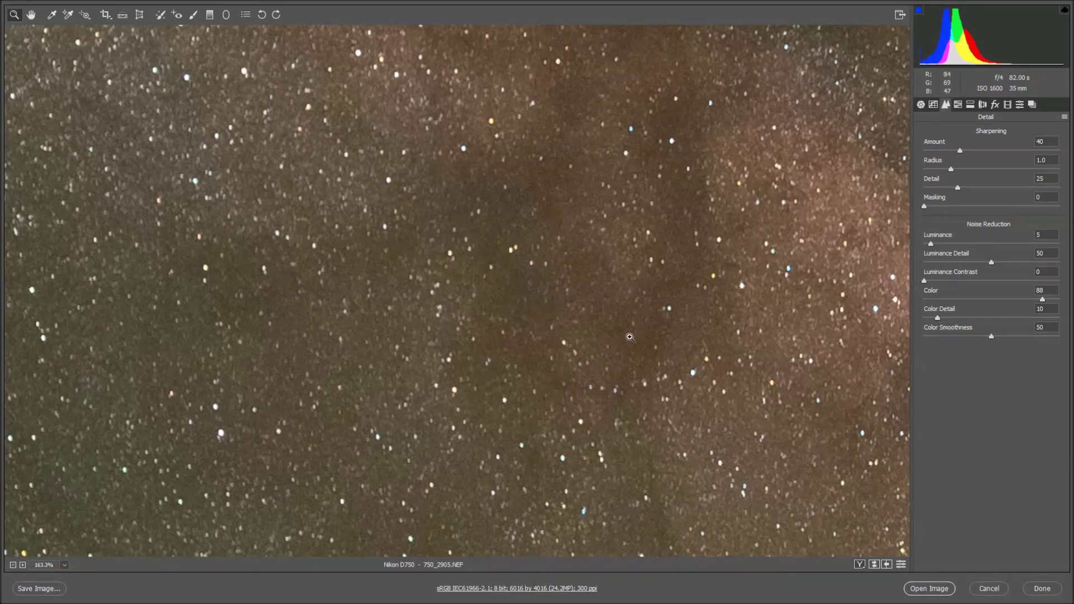
{"action": "left_click_drag", "start_coordinate": [613, 345], "coordinate": [561, 310]}
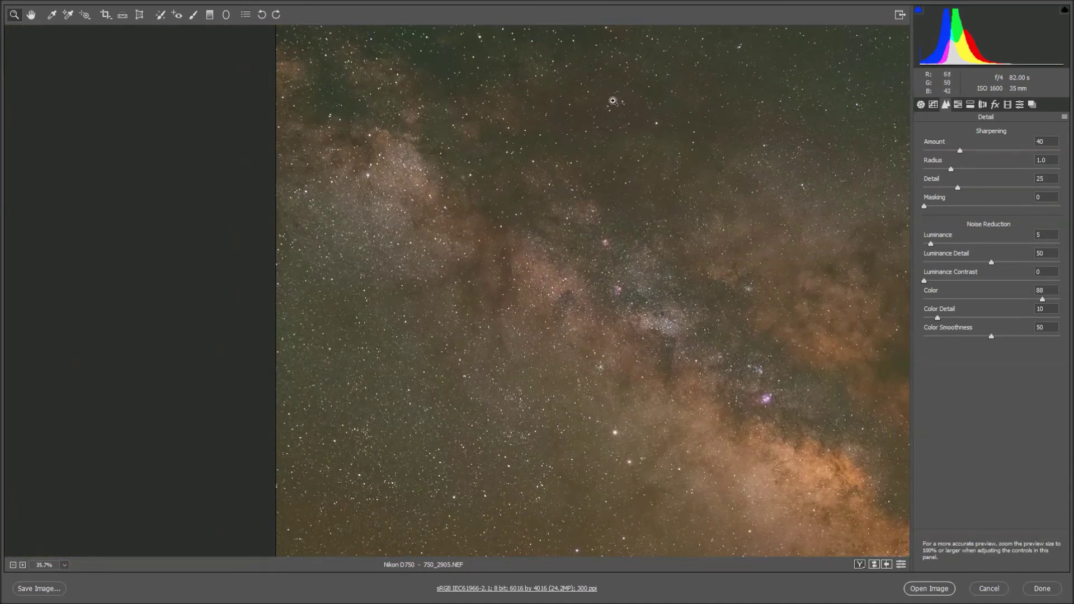
{"action": "scroll", "coordinate": [664, 183], "scroll_direction": "up", "scroll_amount": 5}
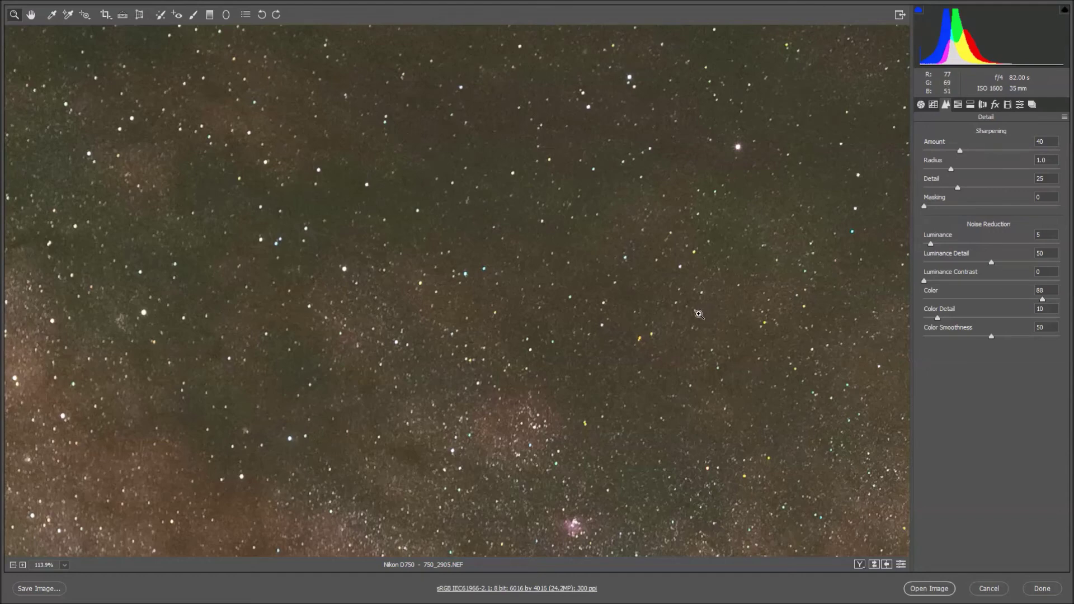
{"action": "left_click_drag", "start_coordinate": [666, 388], "coordinate": [615, 357]}
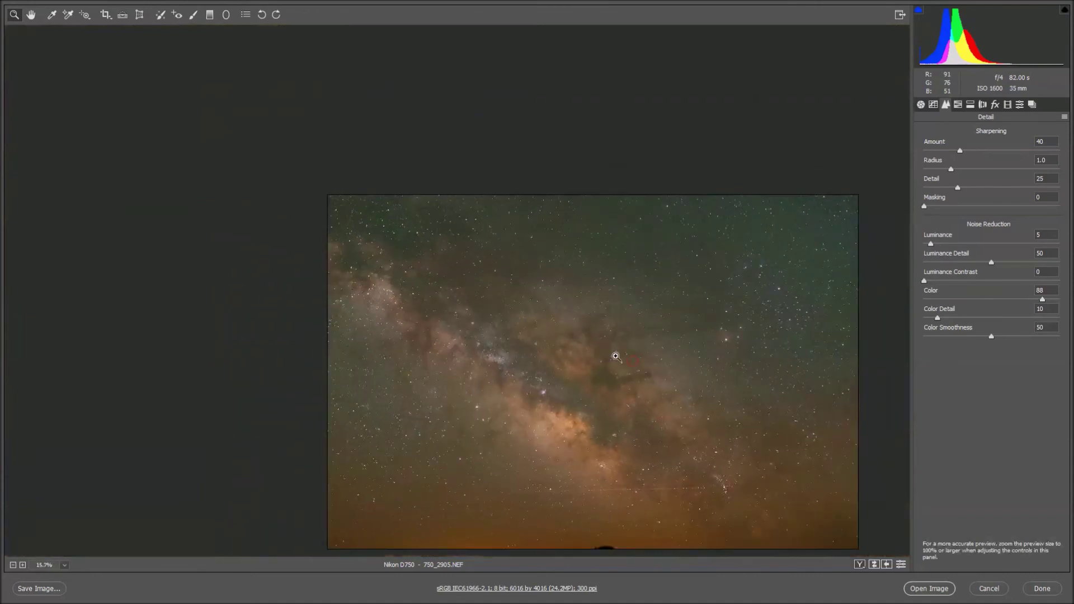
{"action": "scroll", "coordinate": [639, 413], "scroll_direction": "down", "scroll_amount": 2}
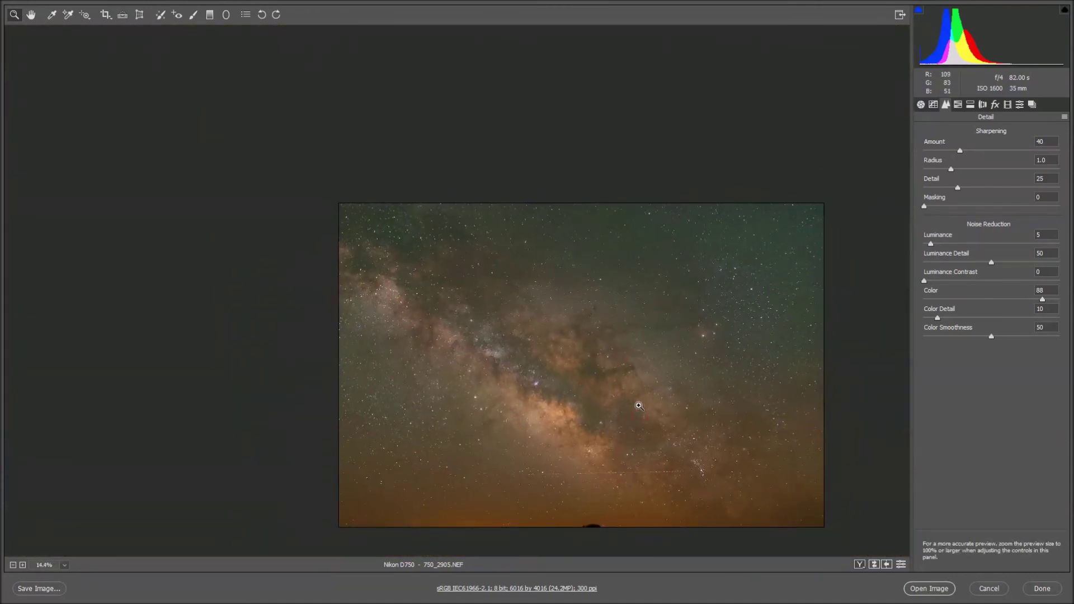
{"action": "left_click_drag", "start_coordinate": [615, 371], "coordinate": [671, 391]}
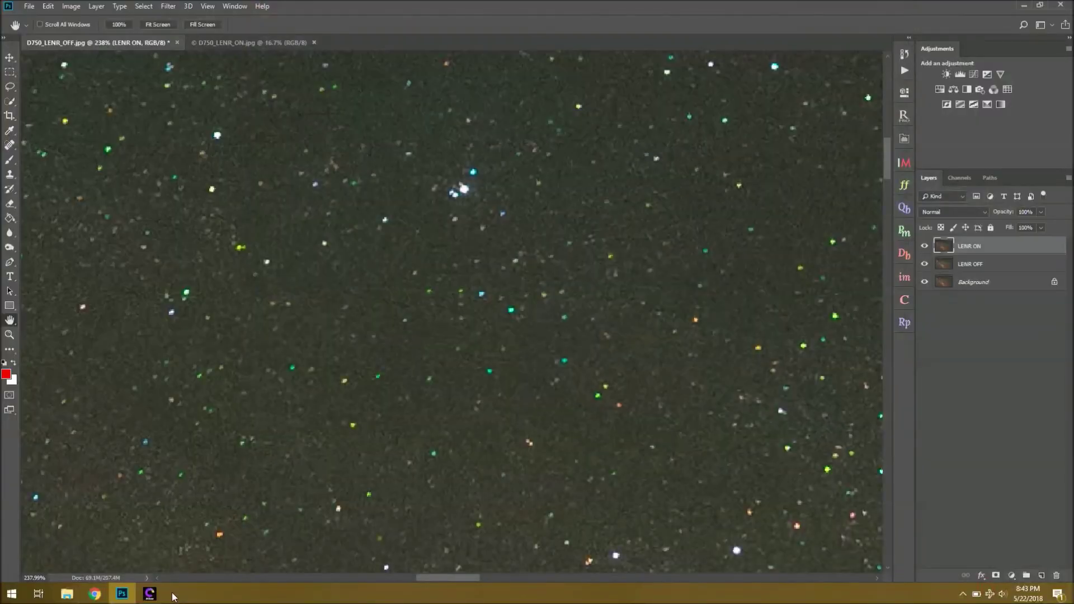
- Switch to Capture NX-D and turn off Astro Noise Reduction for 750_2904.NEF
{"action": "left_click", "coordinate": [151, 594]}
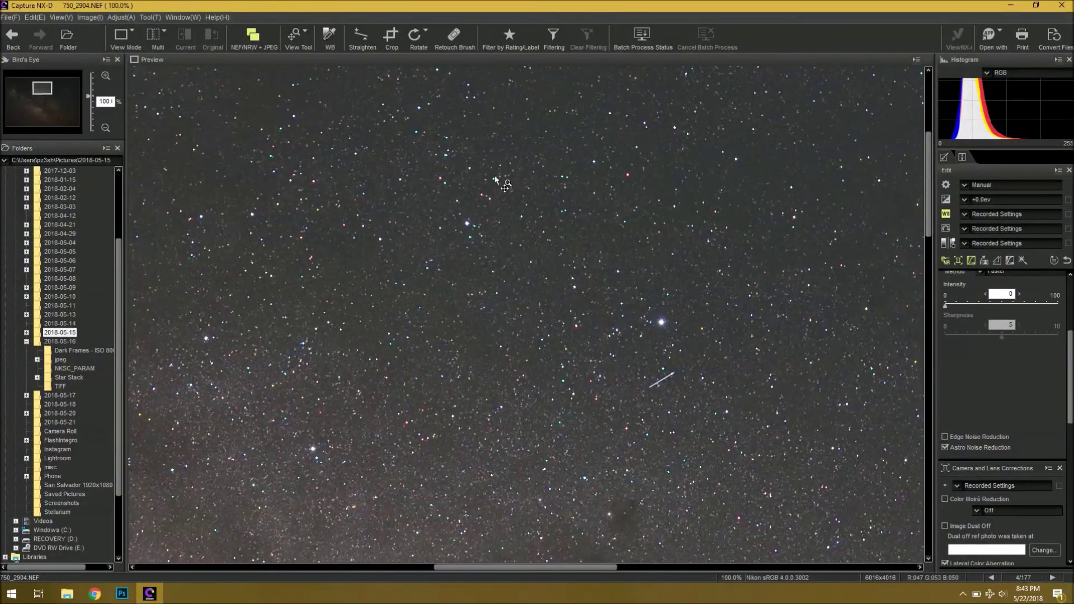
{"action": "left_click", "coordinate": [946, 448]}
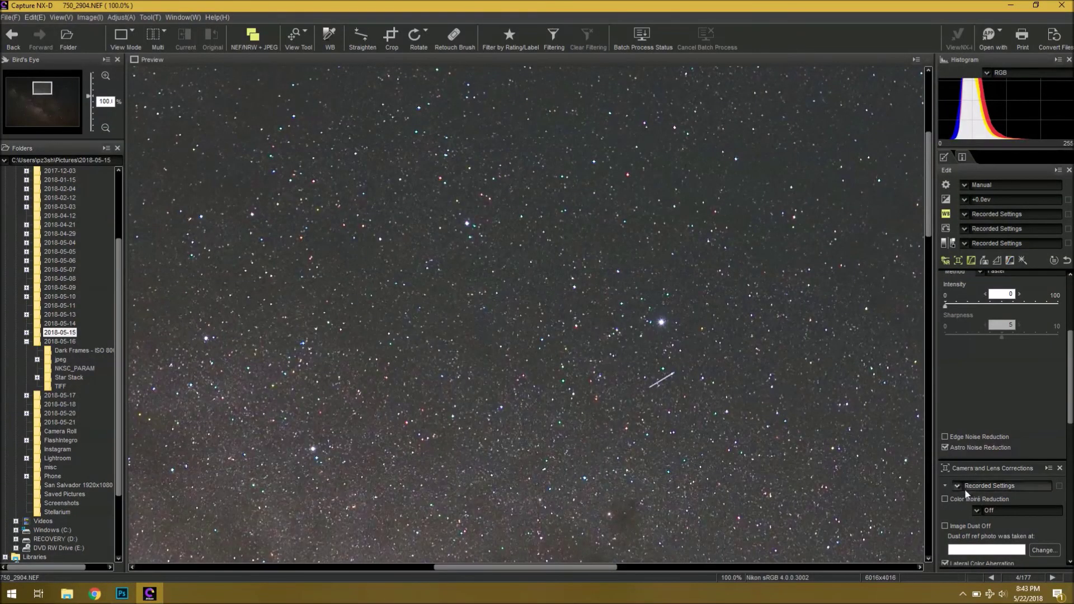
{"action": "left_click", "coordinate": [965, 448]}
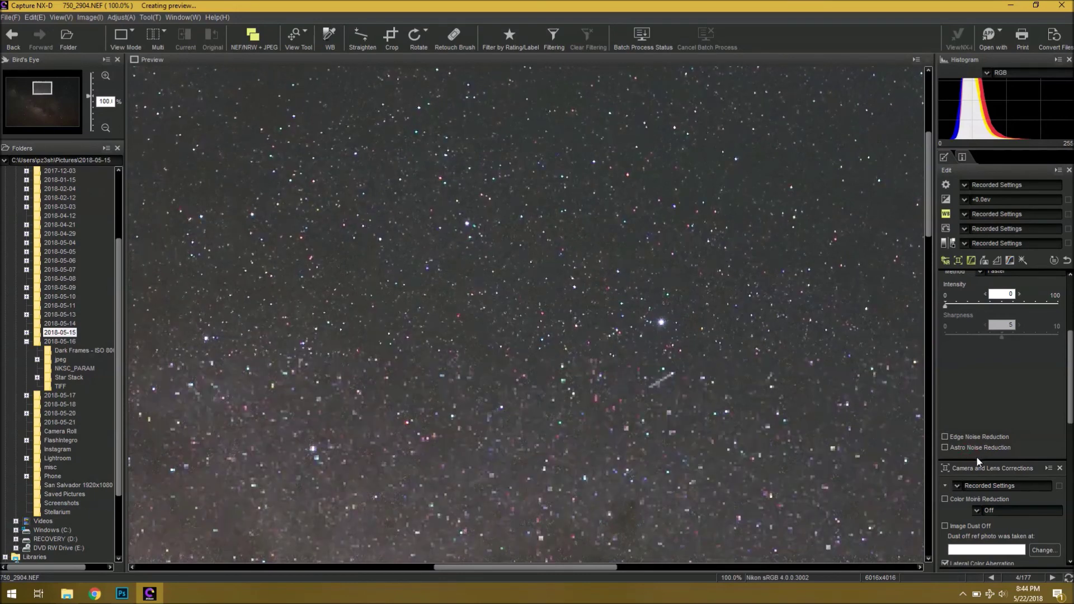